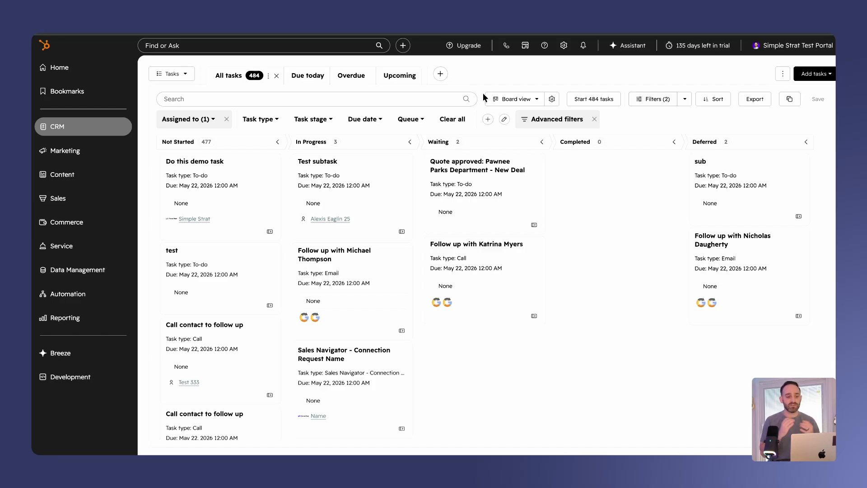
Display the tasks in Gantt view and take a look at the calendar view as well
click(514, 100)
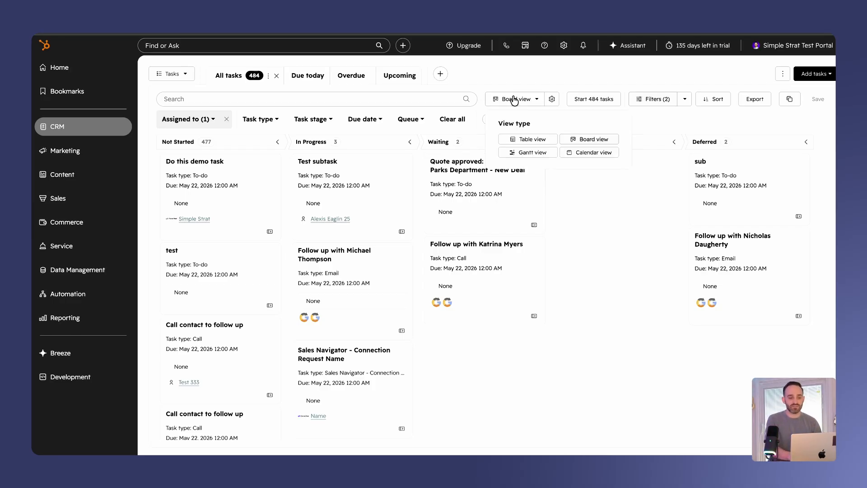
click(532, 154)
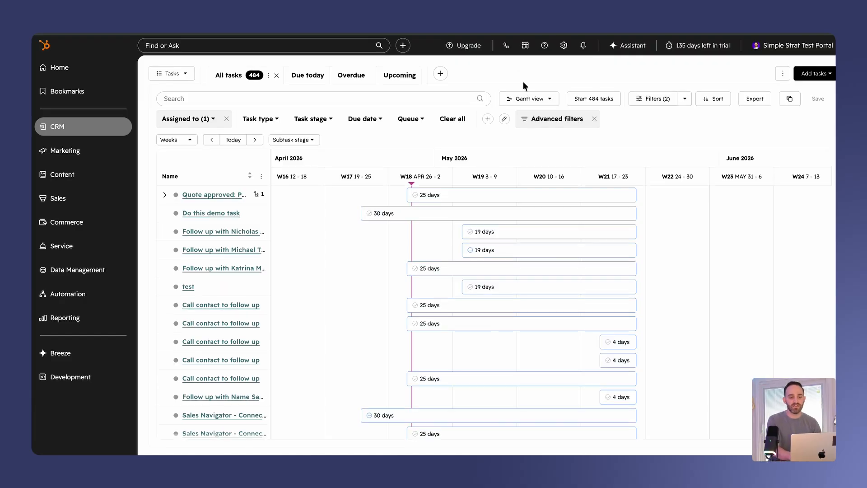
click(525, 98)
click(607, 153)
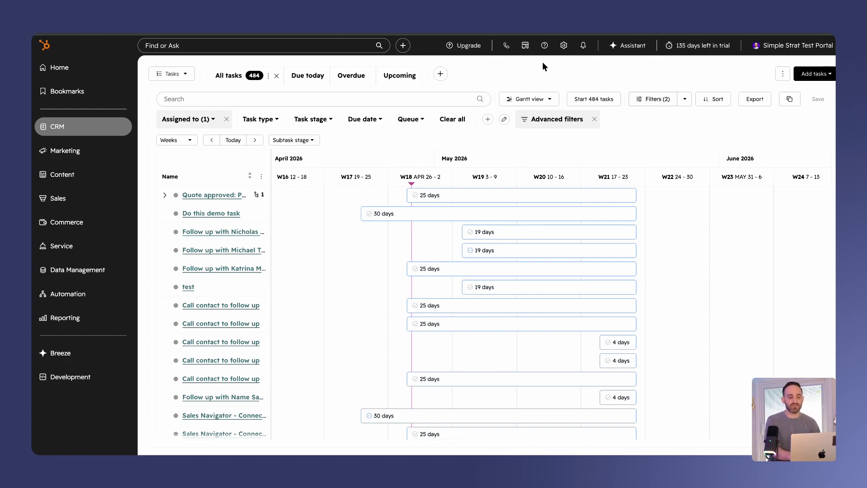
Reschedule the Quote approved task on the Gantt timeline to run 05/01/2026 to 05/26/2026, and check both dates in its preview
mouse_move(433, 199)
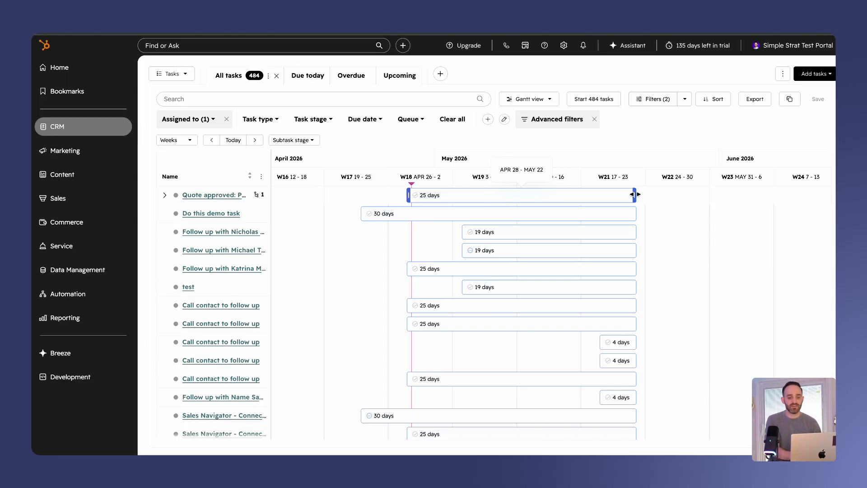
drag(636, 194, 675, 195)
drag(409, 196, 437, 200)
click(482, 194)
scroll(756, 210, down, 3)
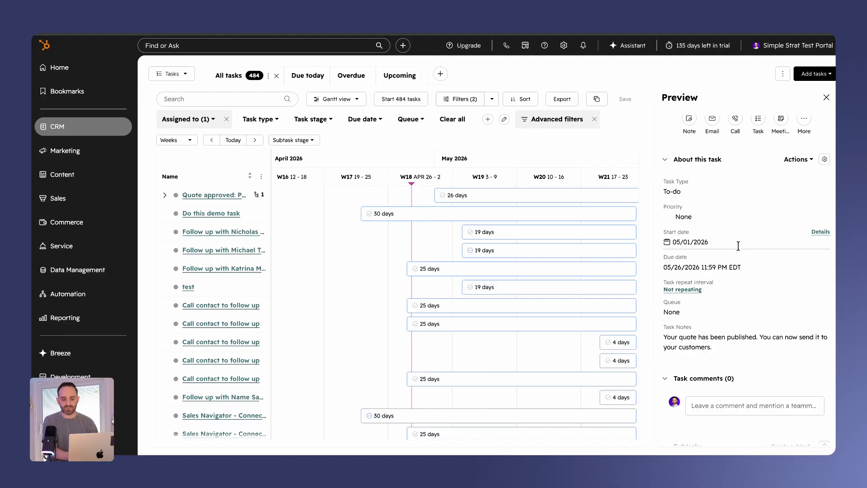
scroll(735, 244, up, 3)
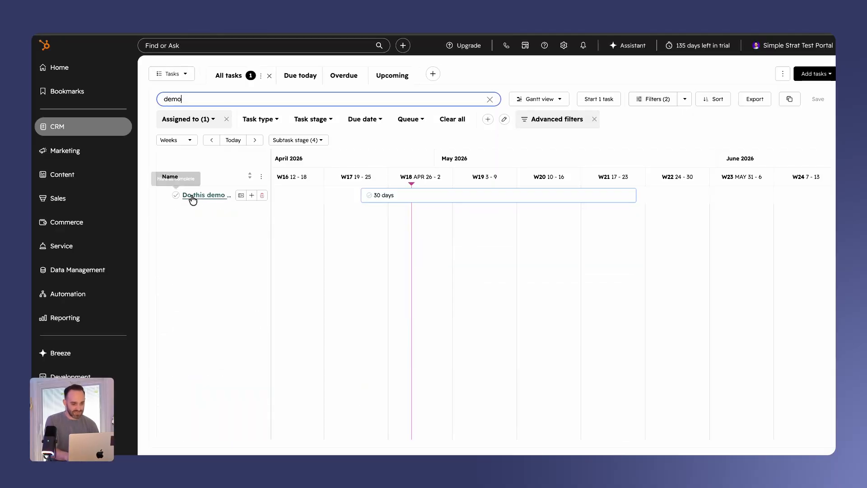
Create a subtask titled sub task 1 under Do this demo task, using stage Not Started and type To-do
click(253, 195)
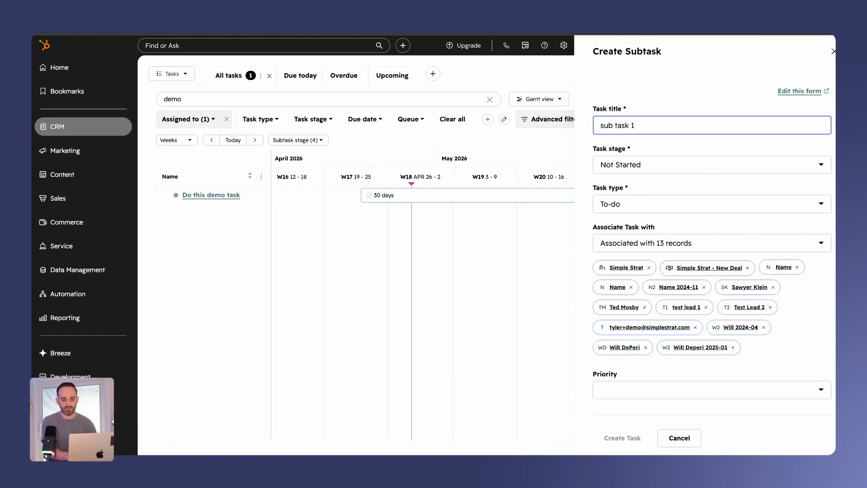
scroll(683, 207, down, 2)
scroll(683, 207, down, 1)
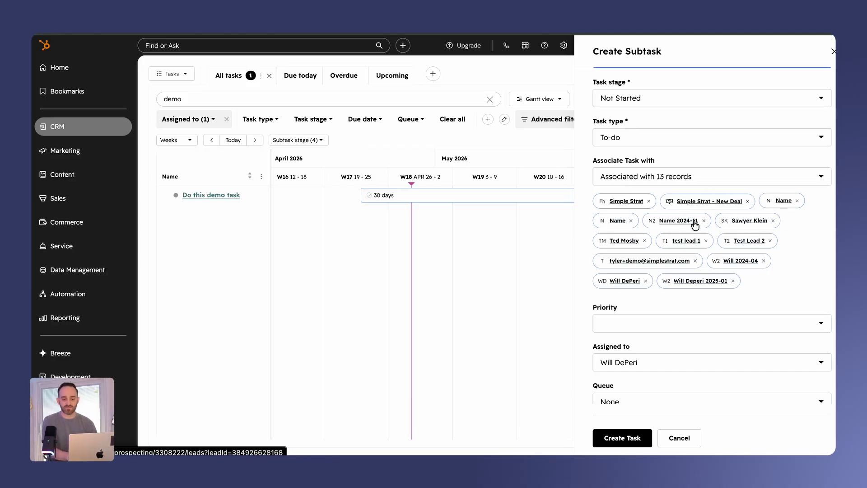
scroll(695, 225, down, 7)
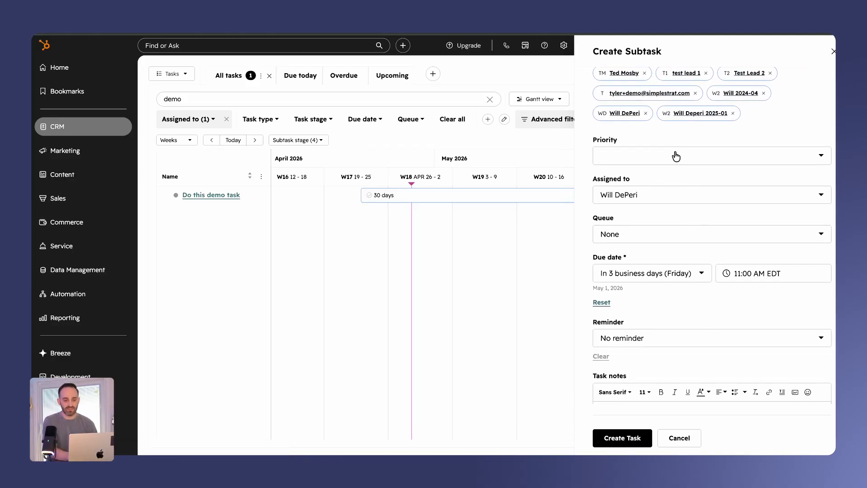
scroll(687, 154, down, 1)
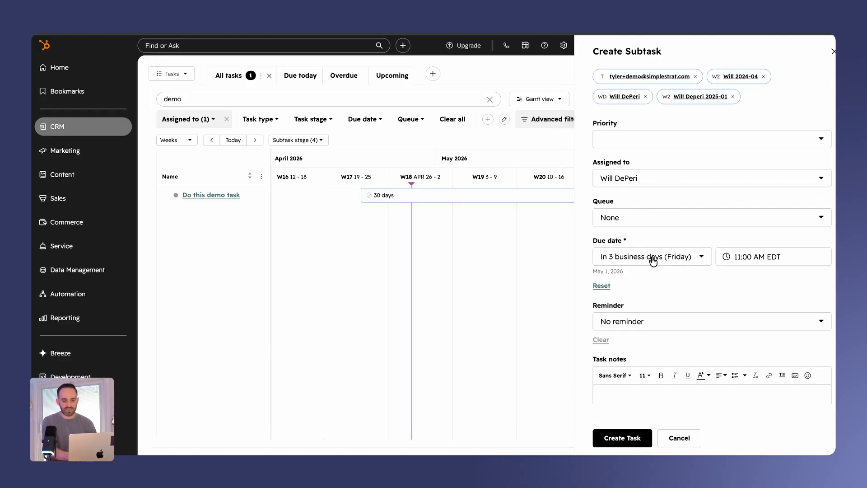
scroll(669, 262, down, 5)
click(623, 438)
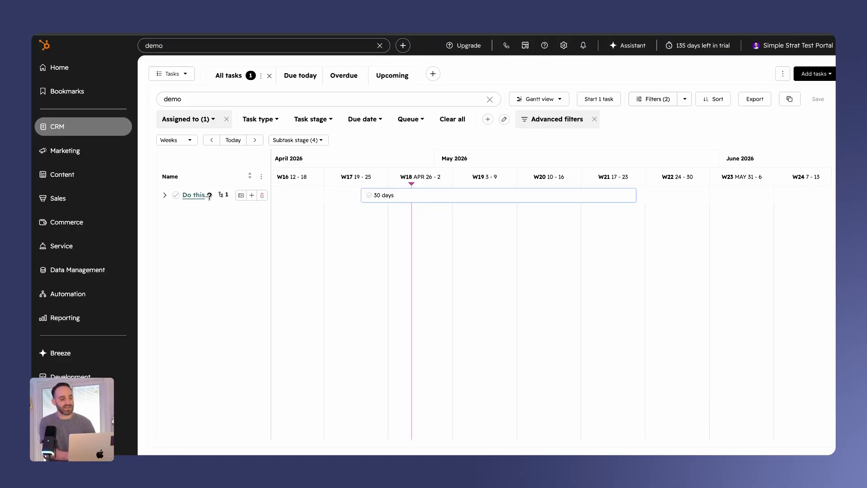
Expand Do this demo task and add a second subtask titled sub task 02
click(164, 196)
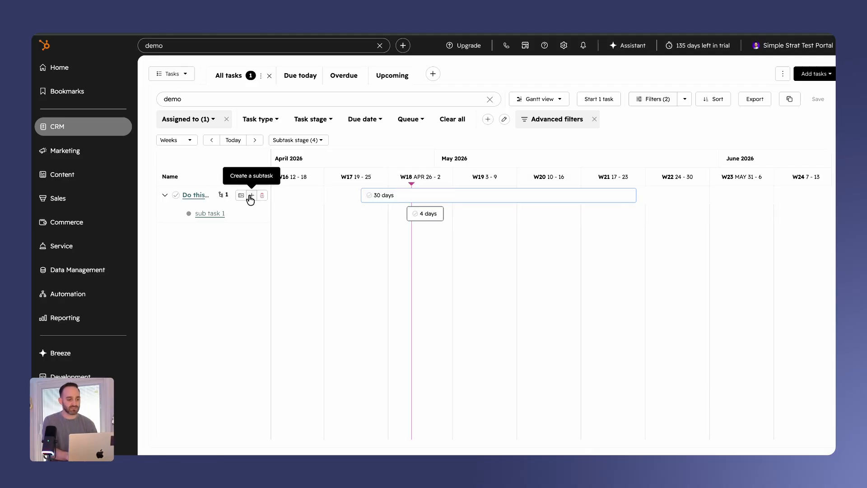
click(251, 199)
text(sub task 02)
click(622, 437)
Add a subtask titled sub task 03 under the demo task and reschedule it on the timeline to span 11 days
click(251, 213)
text(sub task 03)
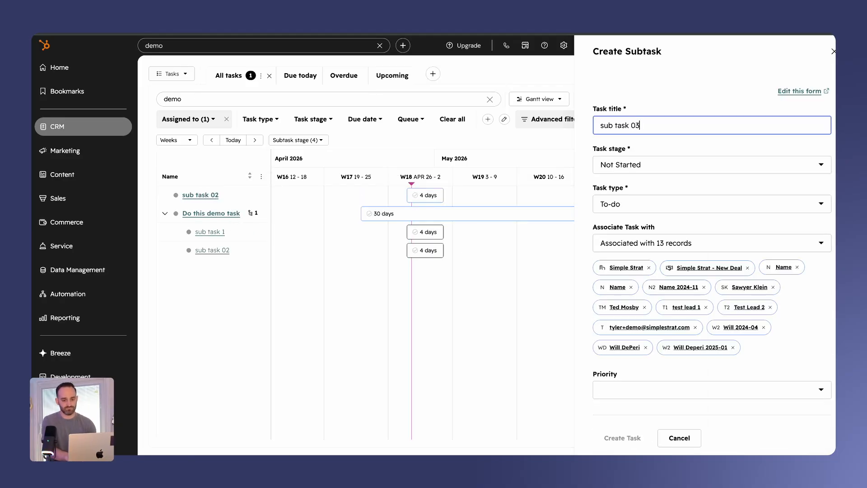
click(622, 438)
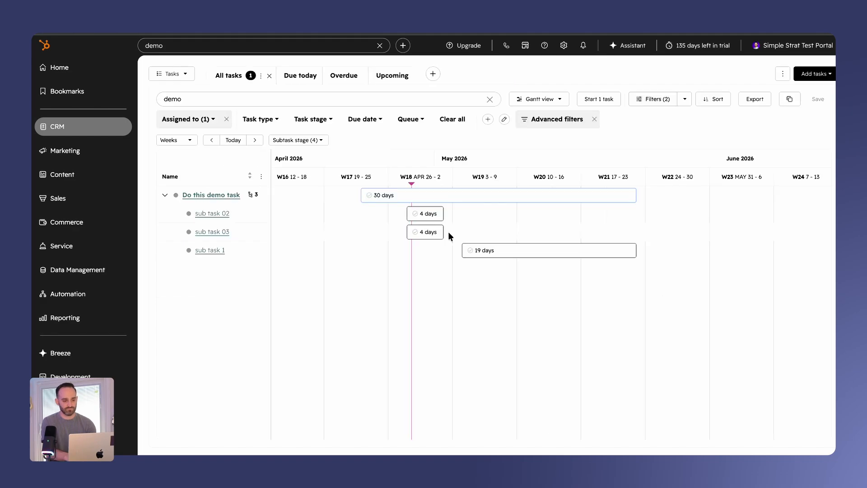
drag(430, 234, 534, 233)
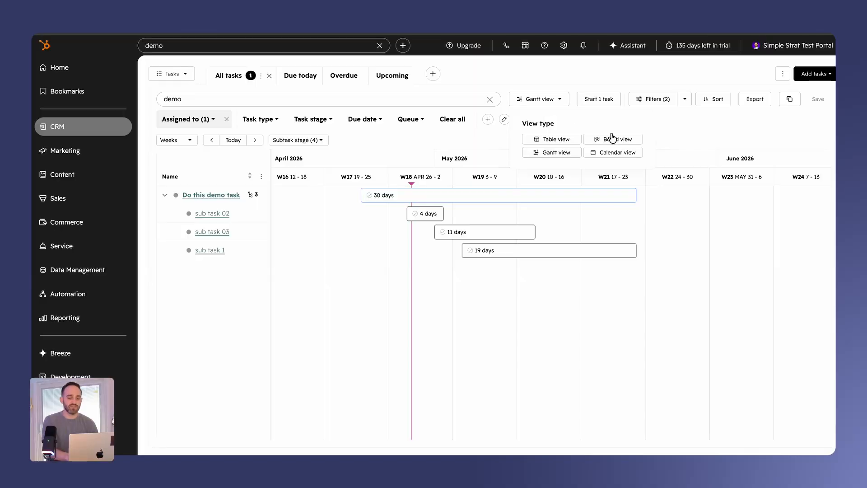
Show all tasks in board view without the demo search and move sub task 1 to In Progress
click(612, 138)
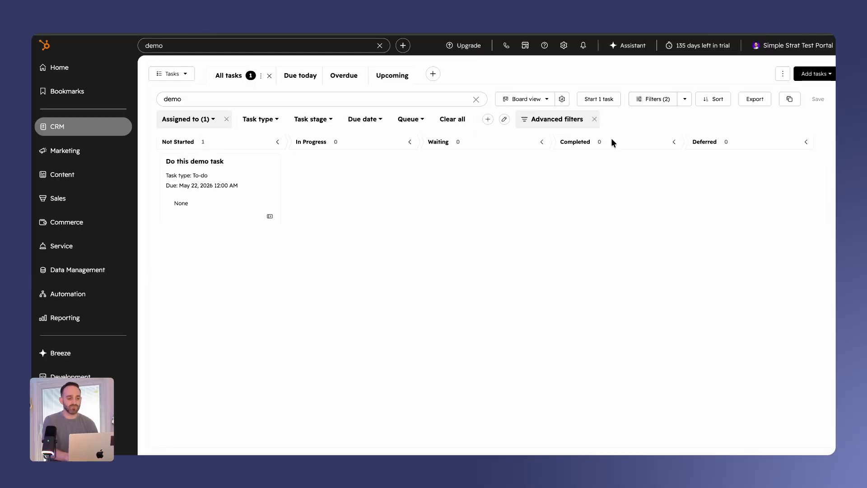
click(476, 99)
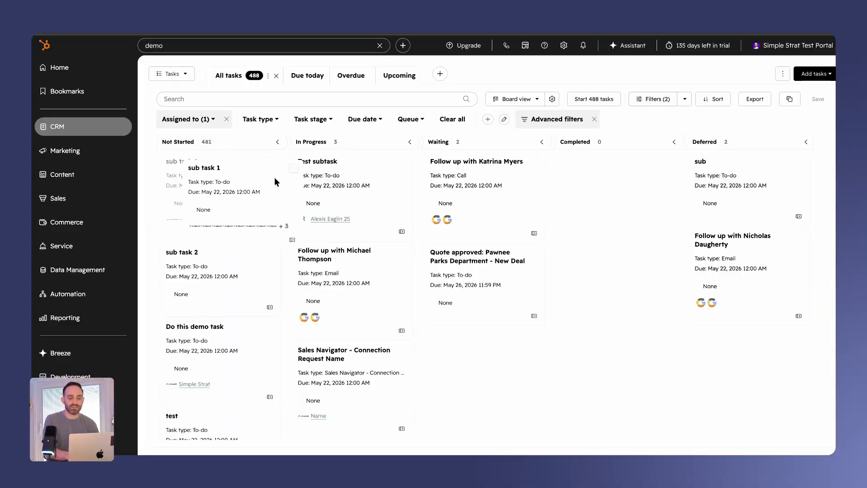
drag(274, 178, 376, 166)
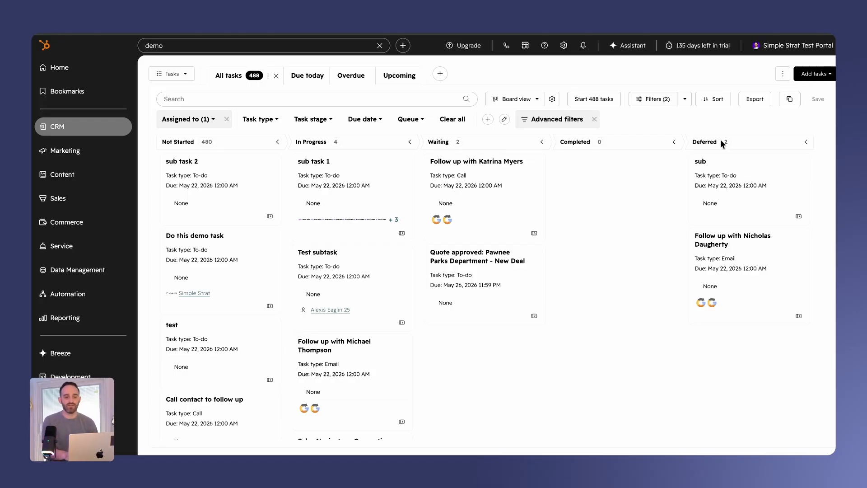
Open the Tasks object's pipeline settings and examine the stages and statuses of the Task Pipeline
click(564, 45)
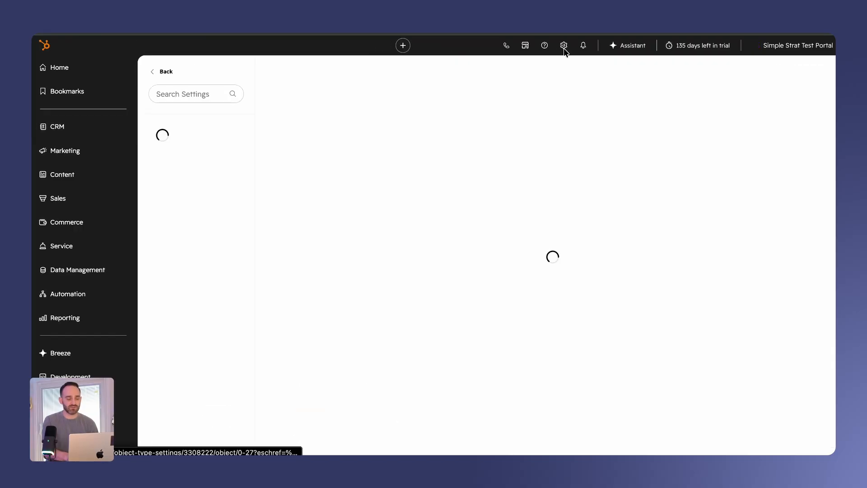
scroll(199, 268, down, 3)
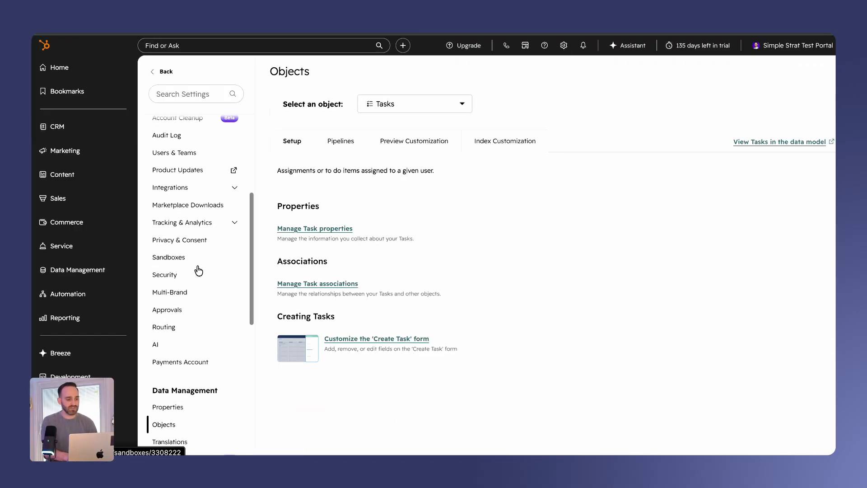
scroll(199, 270, down, 1)
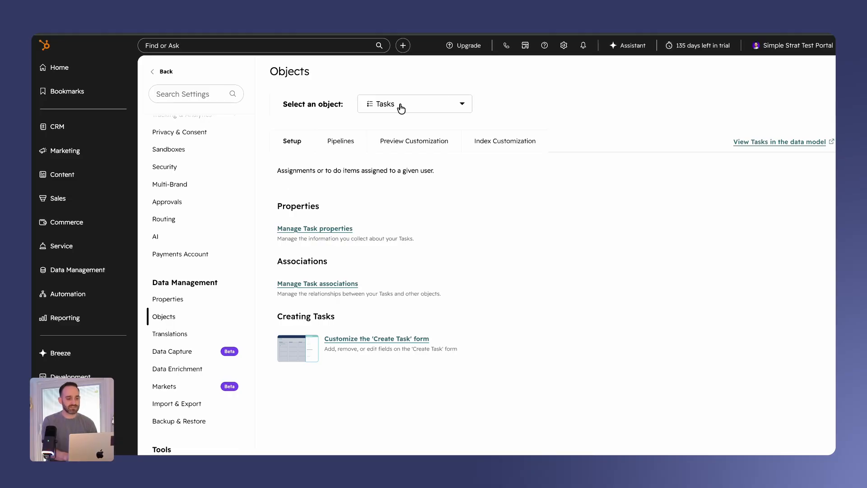
click(353, 140)
scroll(506, 275, down, 3)
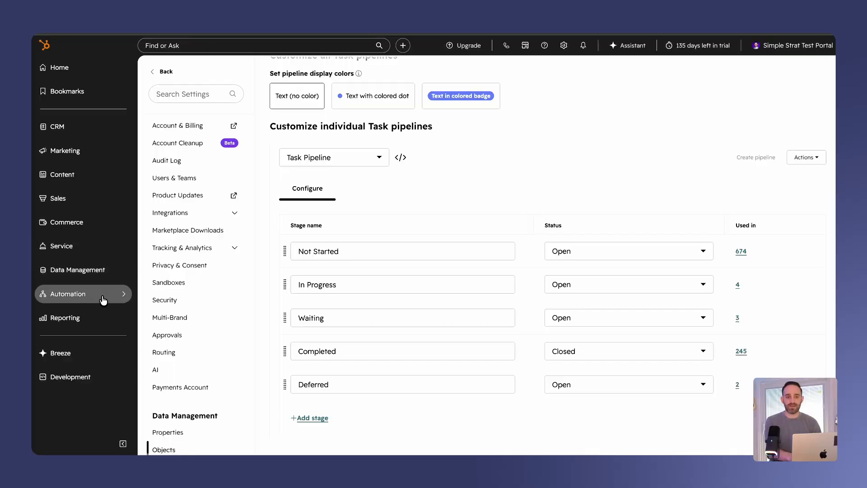
Open the automation workflows and start a new blank workflow
mouse_move(105, 297)
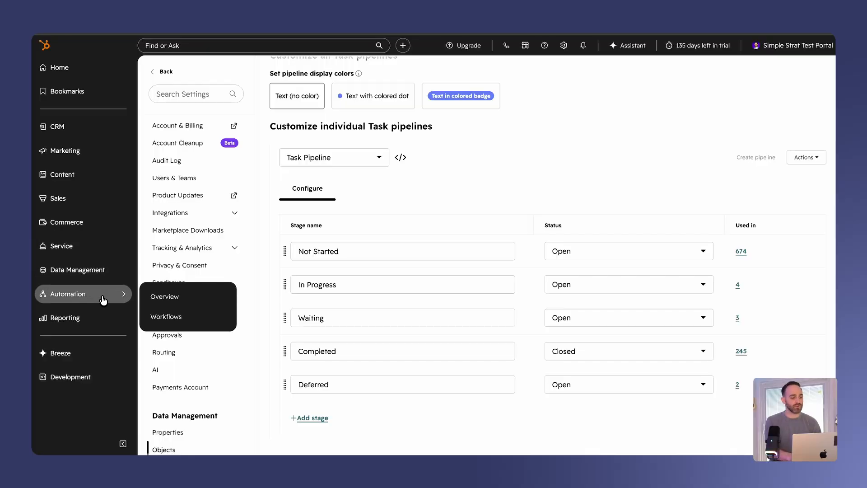
click(168, 318)
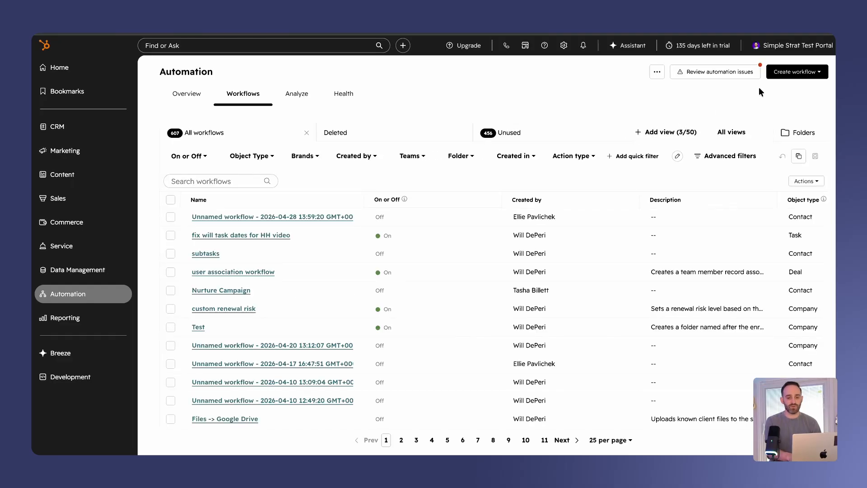
click(788, 79)
click(785, 90)
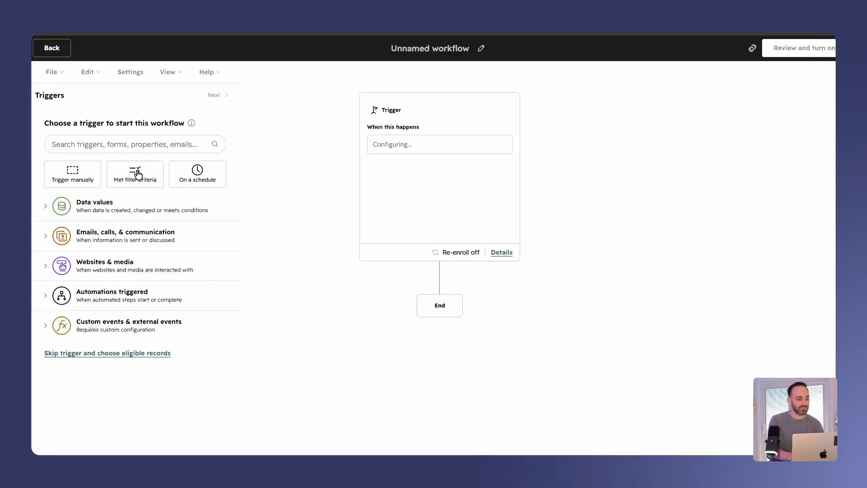
Set a filter-criteria trigger that enrolls companies whose Lifecycle Stage is any of Customer
click(139, 172)
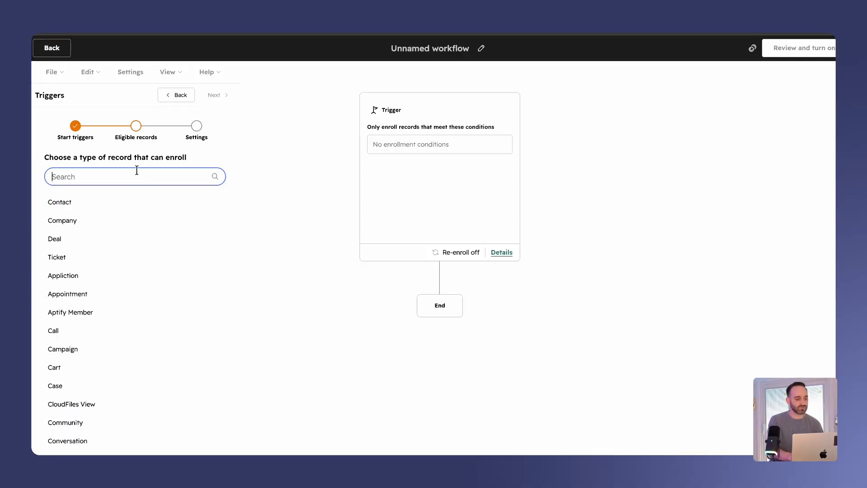
click(89, 222)
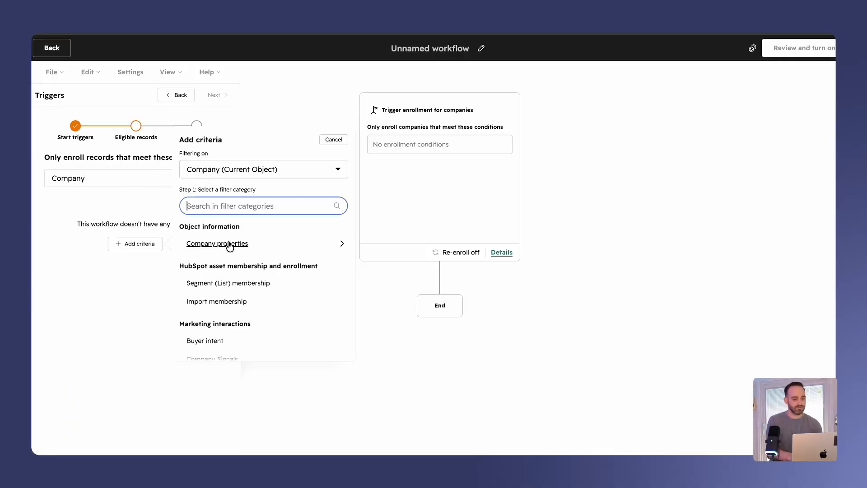
click(233, 243)
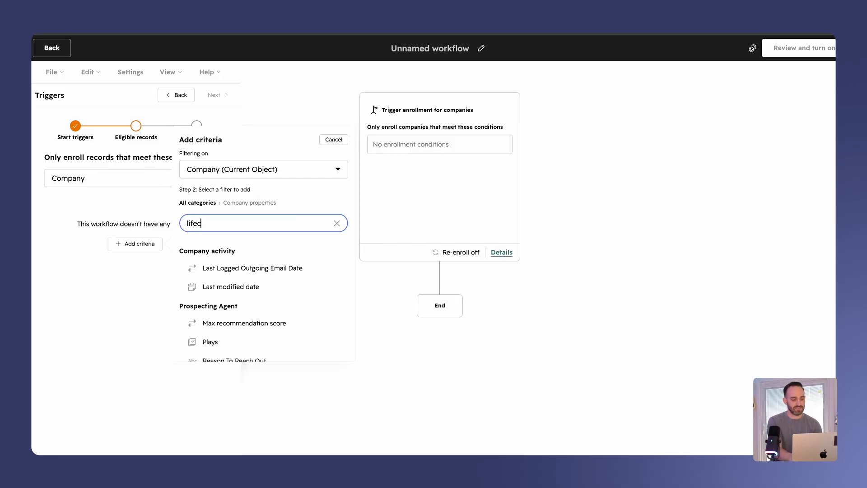
click(260, 266)
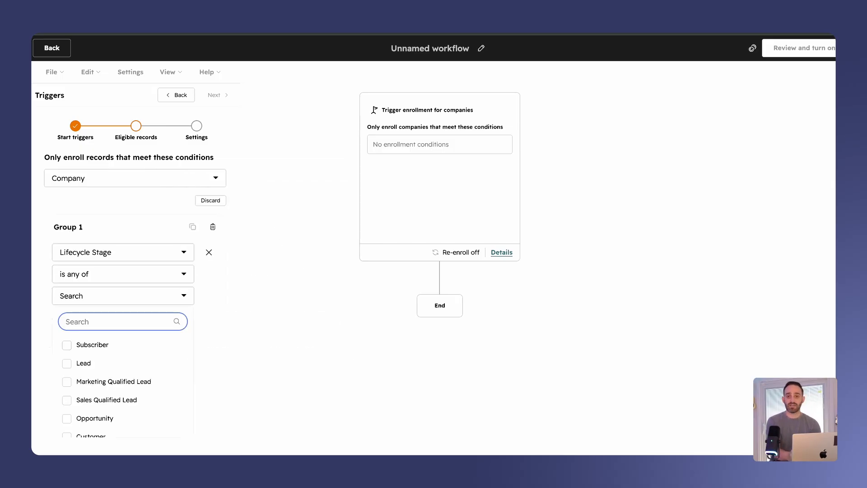
text(customer)
click(91, 350)
click(90, 391)
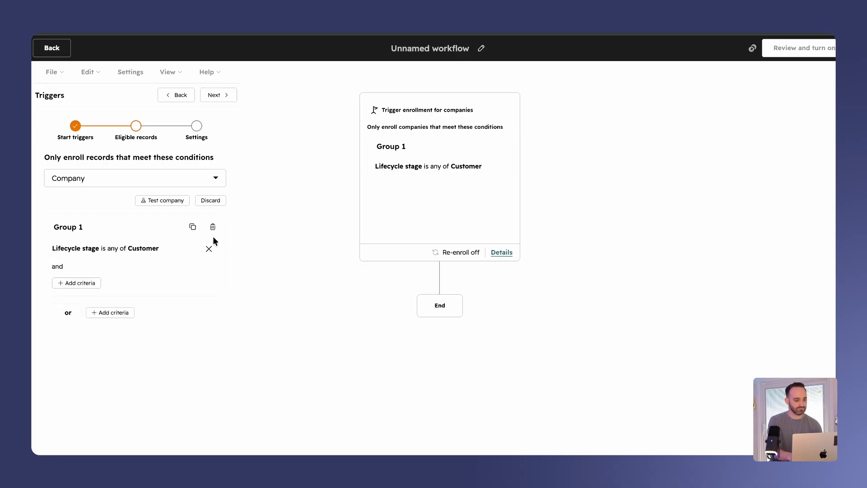
Try the company re-enrollment option, leave it switched off, and save the workflow's enrollment trigger
click(226, 97)
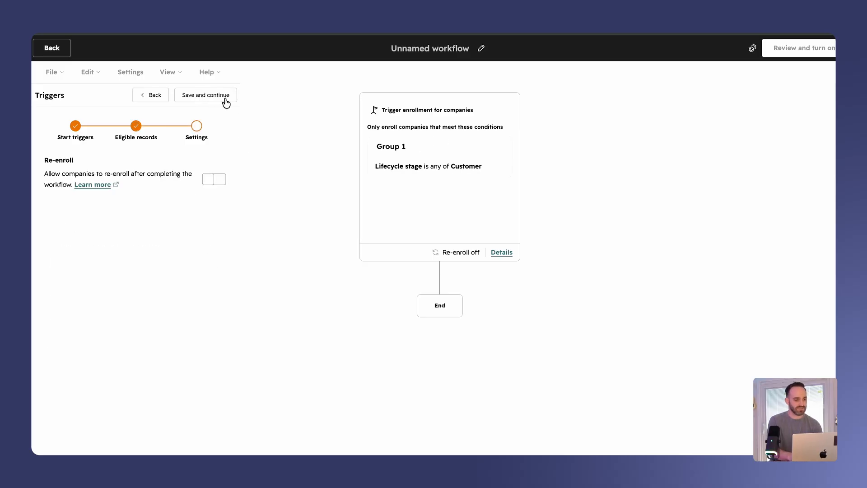
click(216, 181)
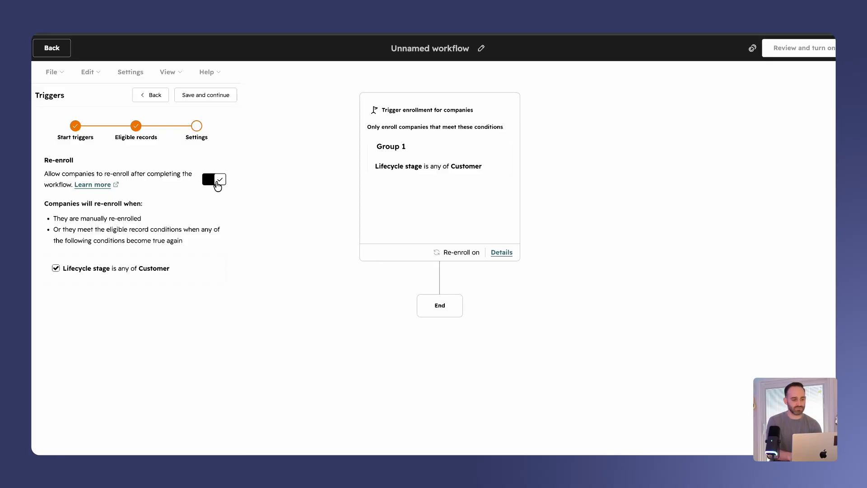
click(216, 181)
click(152, 96)
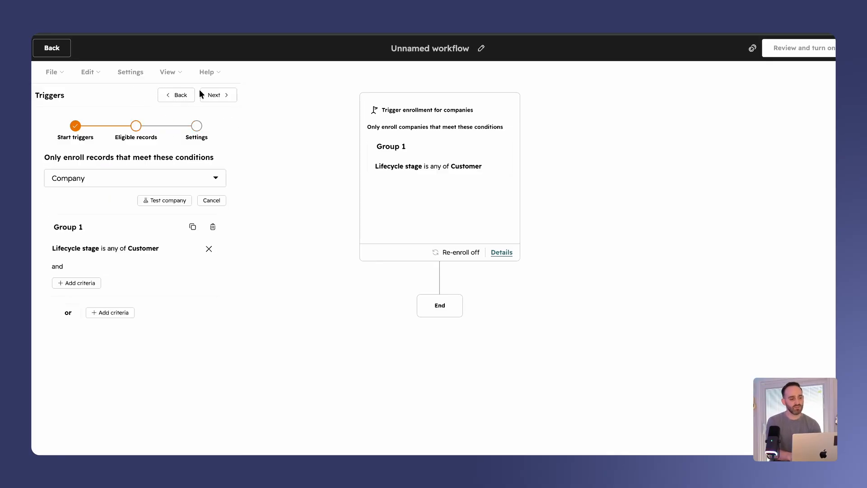
click(222, 92)
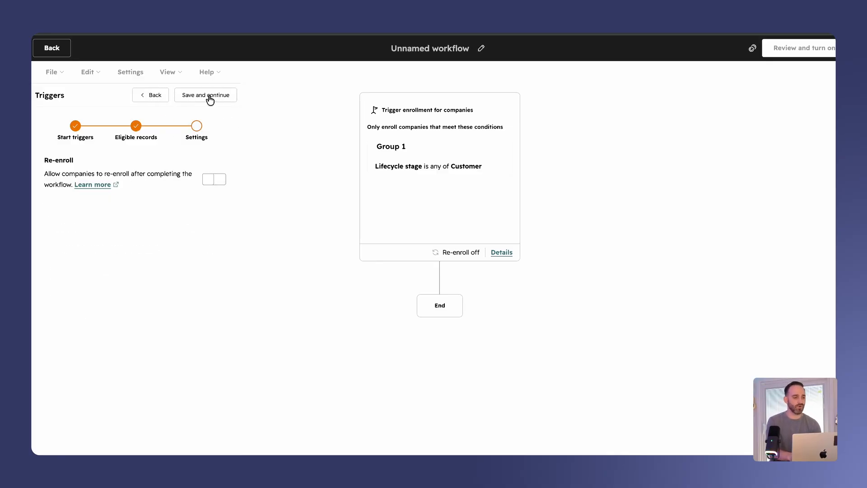
click(210, 96)
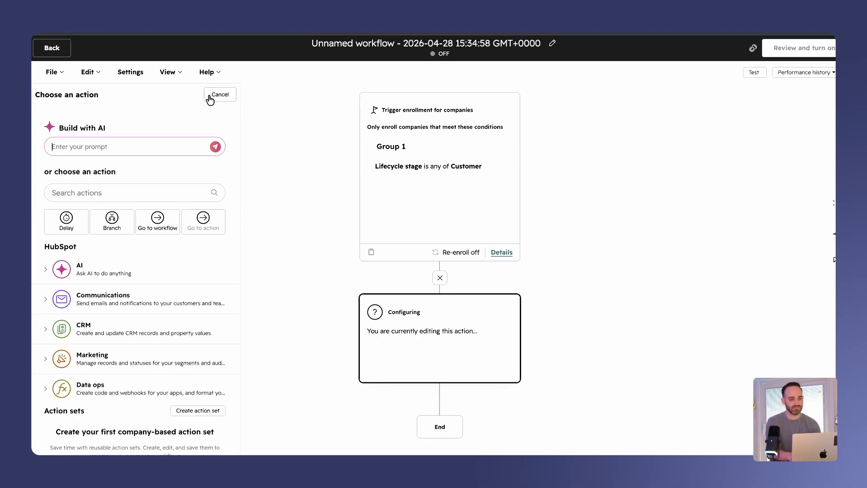
Add a Create task action to the workflow and title the task "Book onboarding call"
click(152, 190)
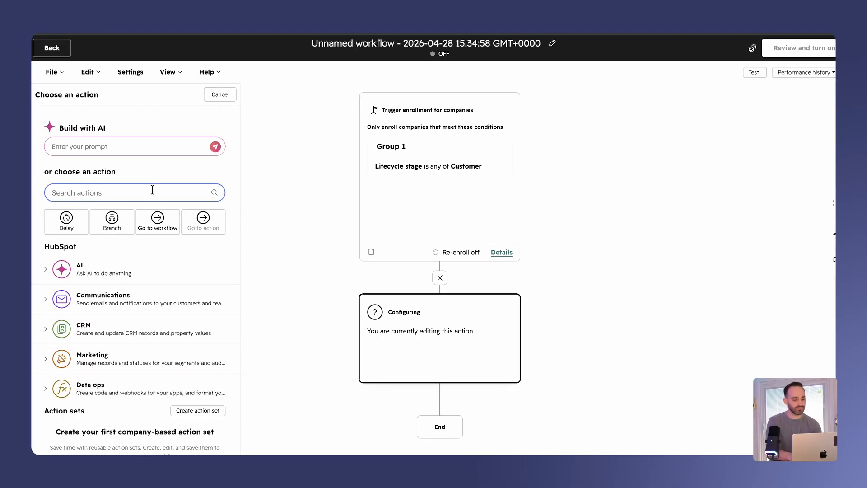
text(create)
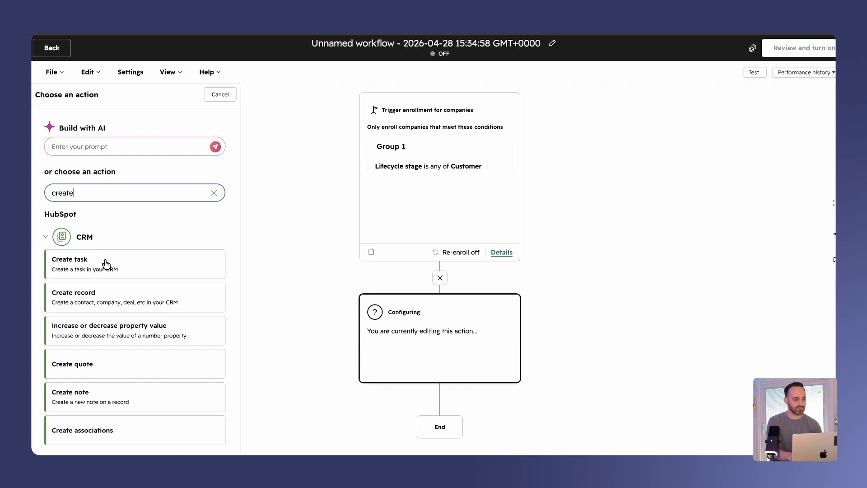
click(93, 263)
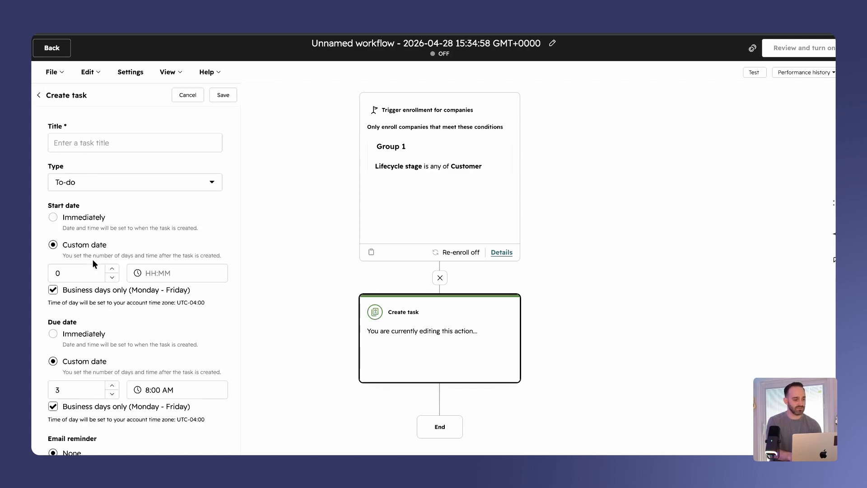
click(126, 141)
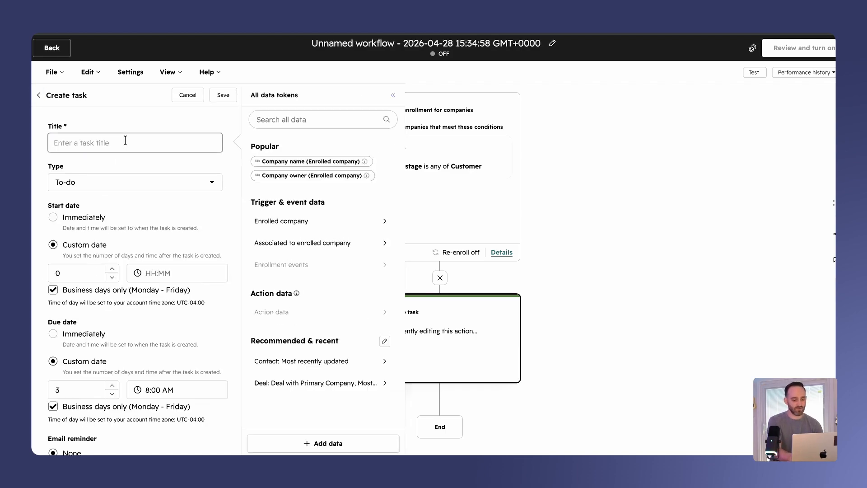
text(Boo)
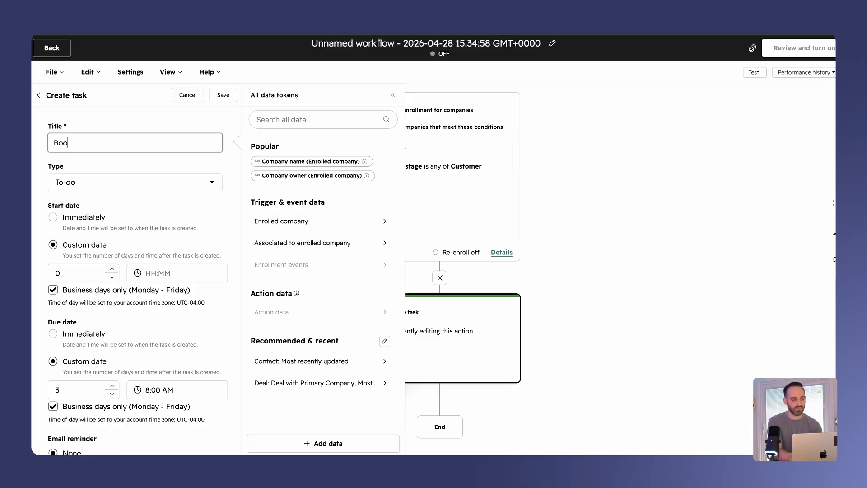
text(k onboarding call)
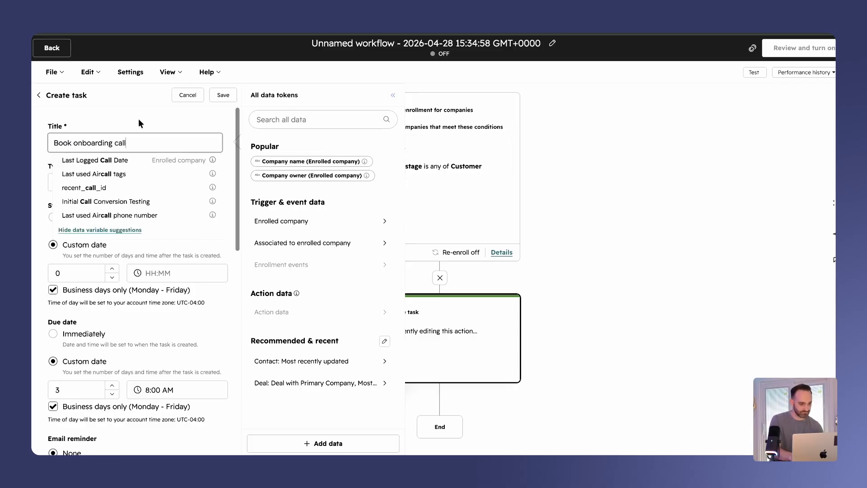
click(140, 118)
Set the task's type to To-do, with an immediate start date and a due date 5 business days out
click(126, 188)
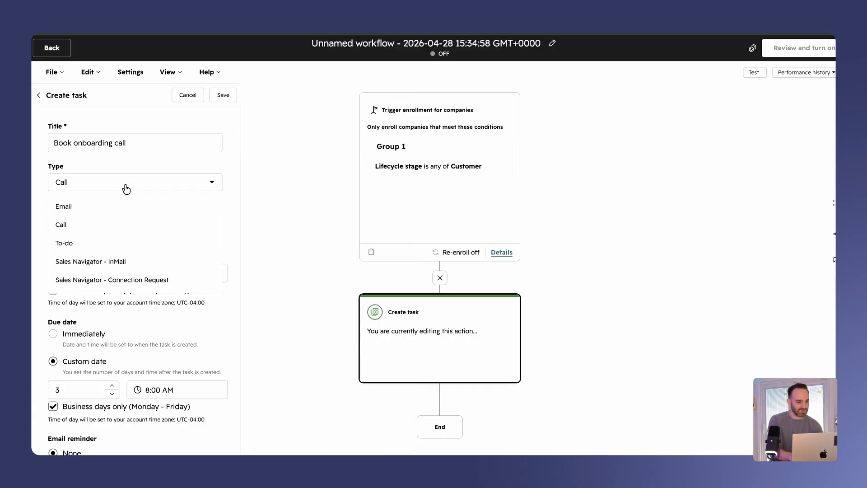
click(126, 189)
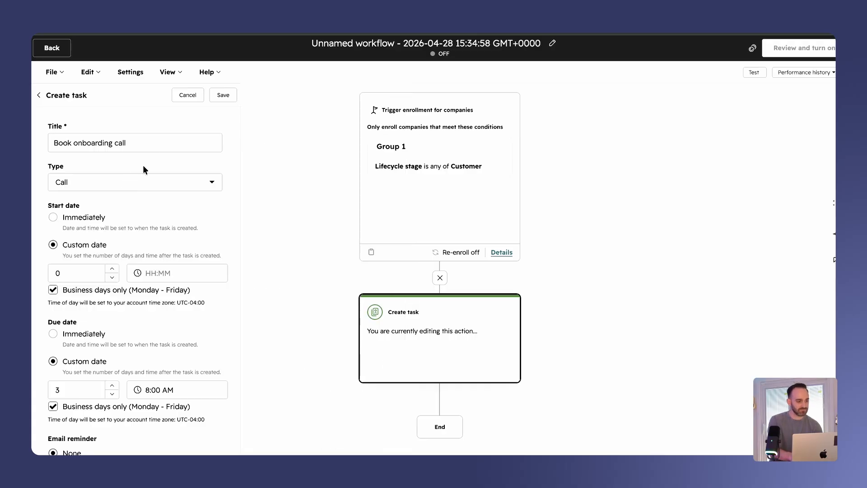
click(122, 189)
click(110, 243)
scroll(187, 226, down, 2)
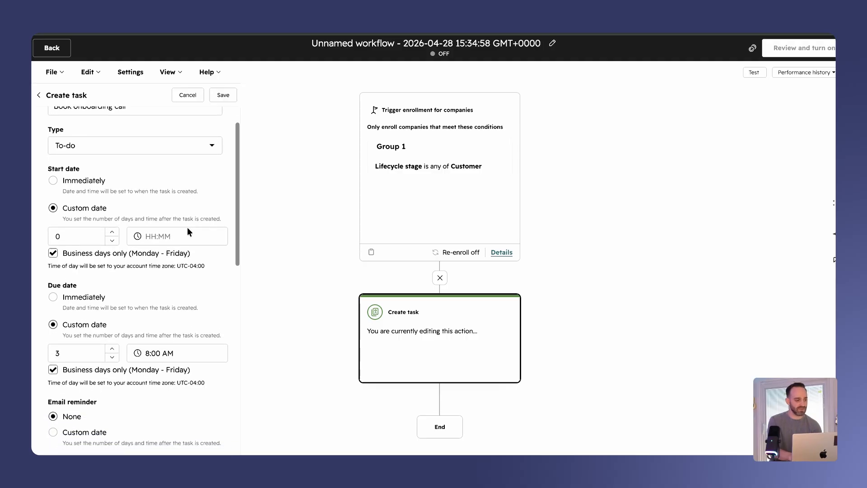
click(87, 175)
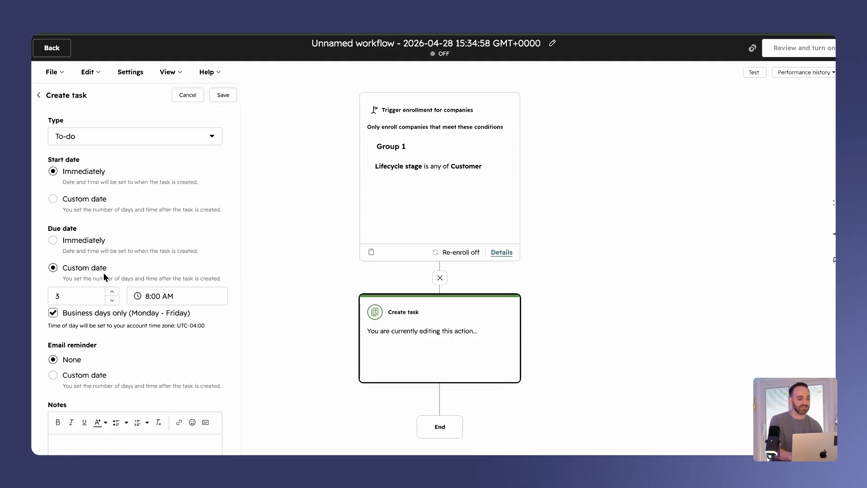
click(113, 292)
click(113, 291)
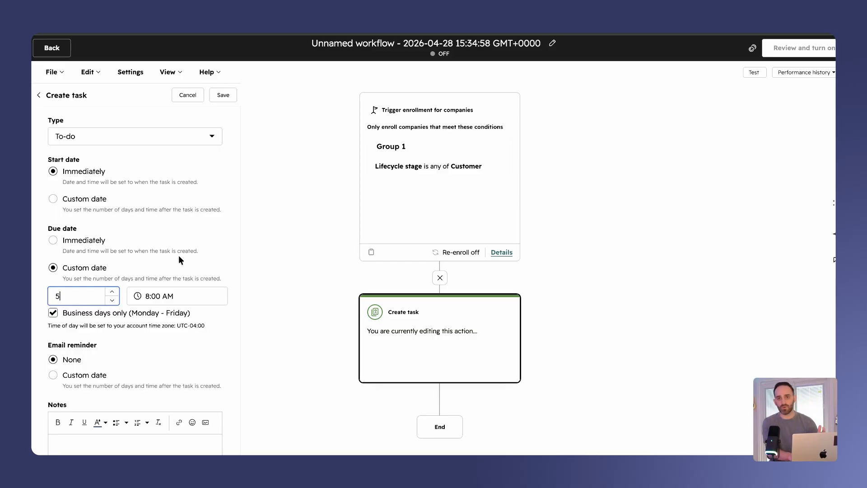
Add the task to the Onboarding shared task queue and set its priority to High
scroll(179, 259, down, 10)
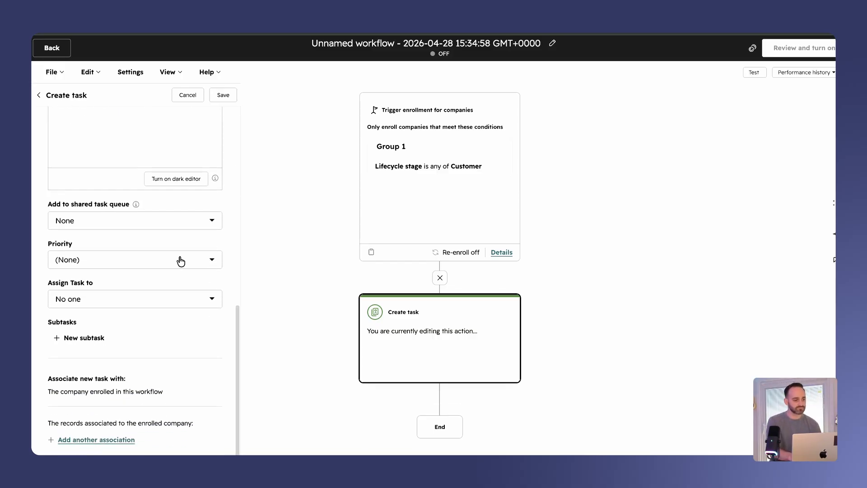
click(127, 229)
click(110, 270)
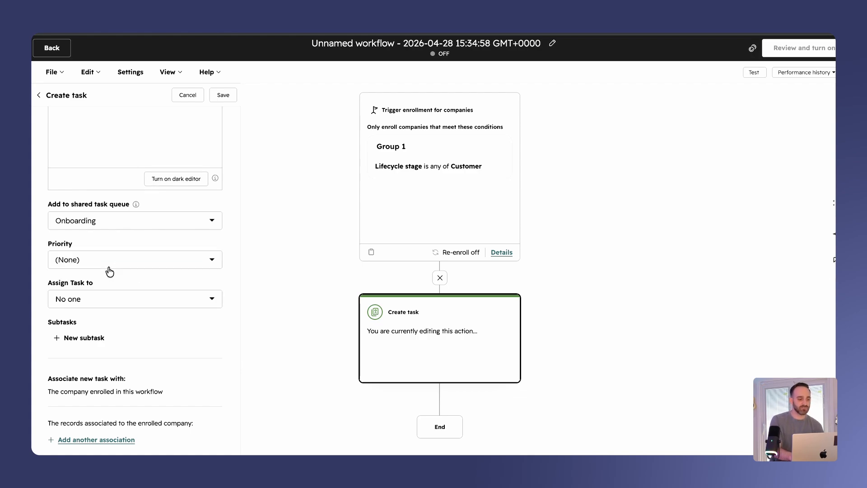
click(107, 262)
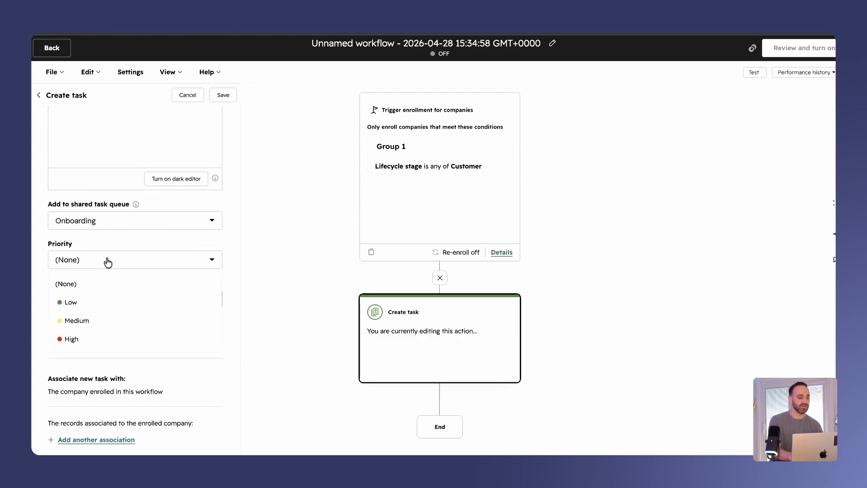
click(92, 341)
Assign the main task to a specific user, choosing the first one listed
click(128, 308)
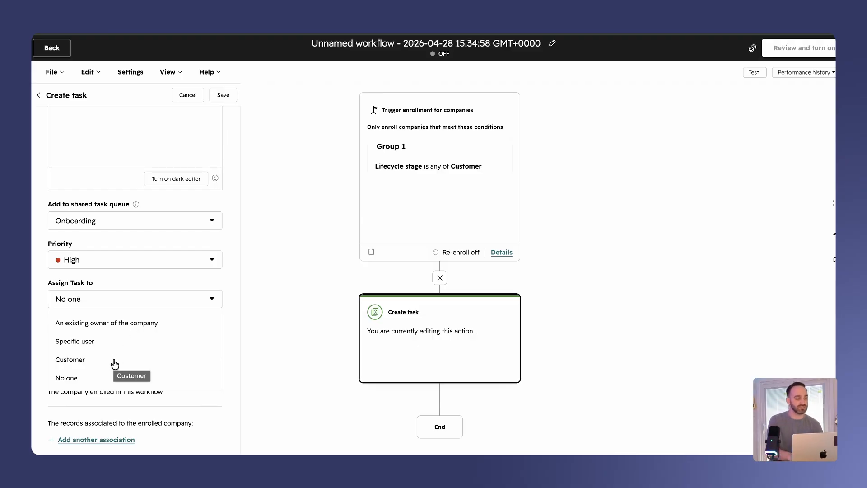
click(116, 342)
click(118, 346)
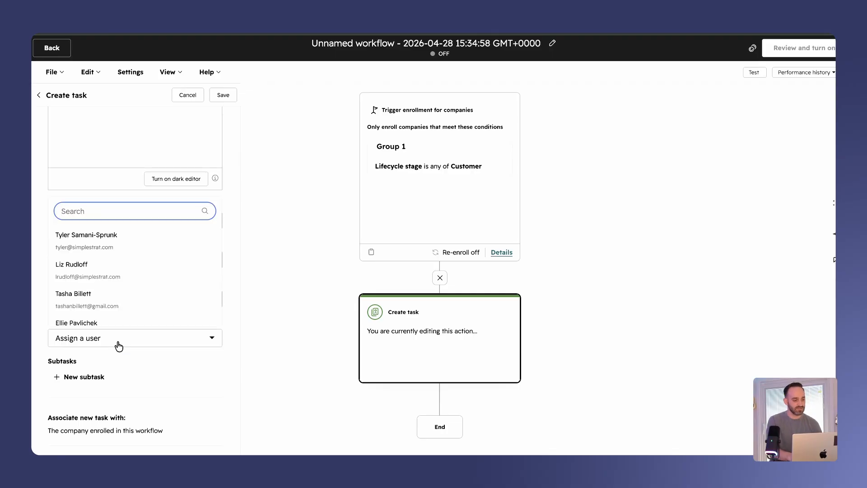
click(126, 235)
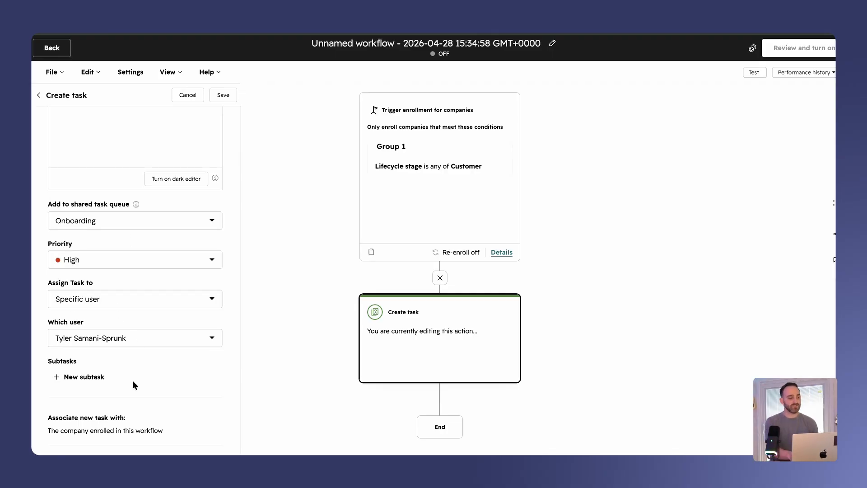
Add a subtask to the onboarding task, titled "Collect filled out questionaire"
click(93, 379)
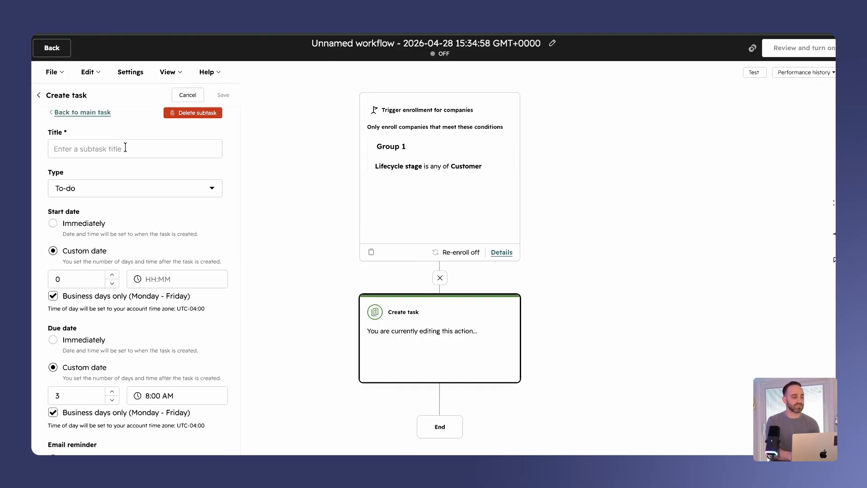
click(125, 148)
text(Collect filled out questionaire)
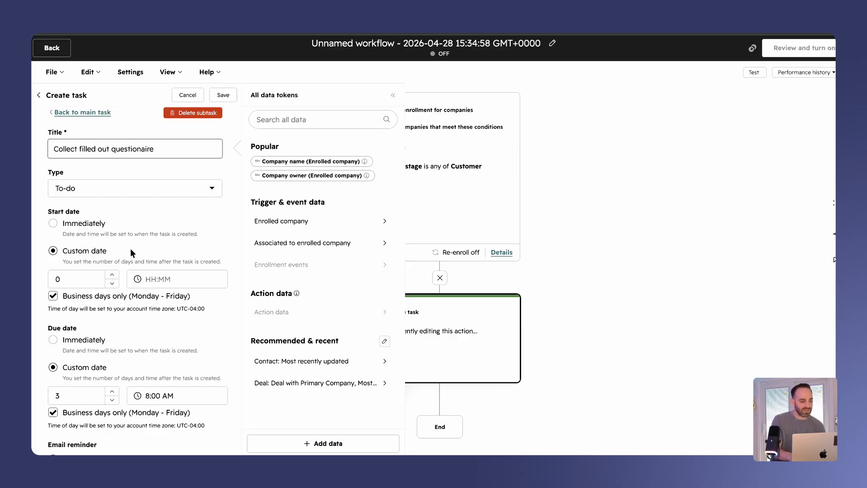
Set the subtask's start date to 1 business day and its due date to 5 business days after creation
click(112, 275)
scroll(128, 311, down, 3)
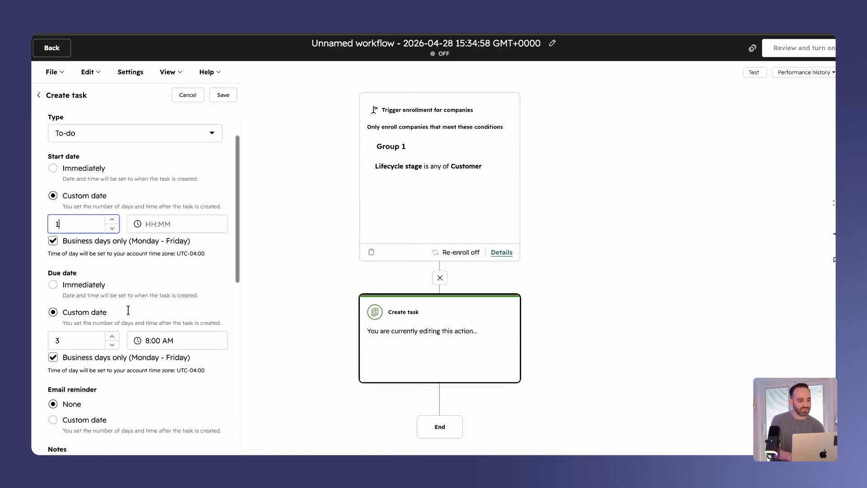
click(112, 336)
click(112, 336)
click(112, 336)
click(112, 344)
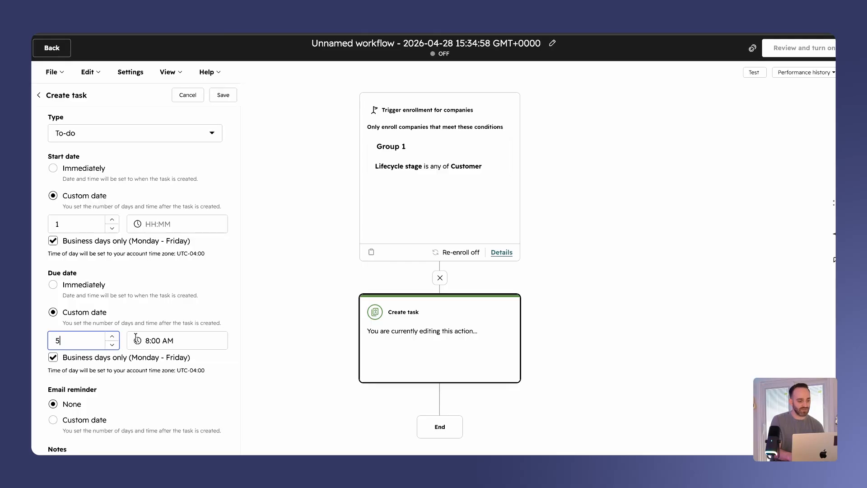
Set the subtask's priority to Medium and assign it to a specific user, the first one listed
scroll(136, 340, down, 10)
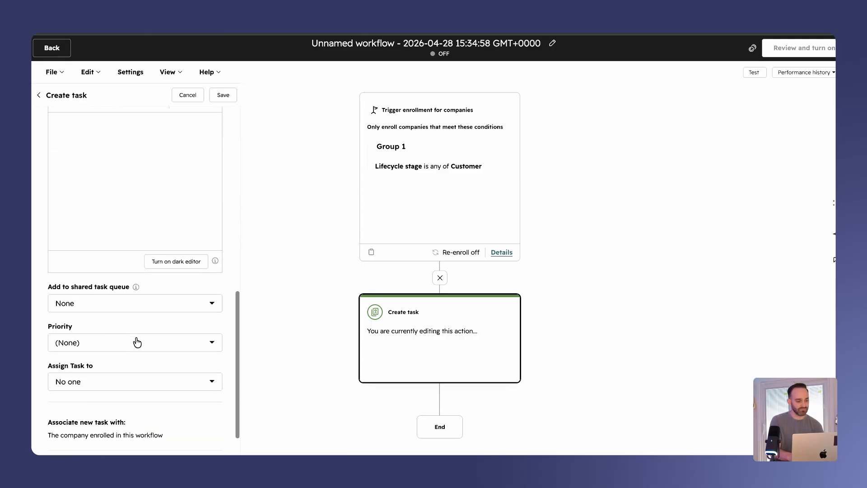
click(136, 315)
click(108, 372)
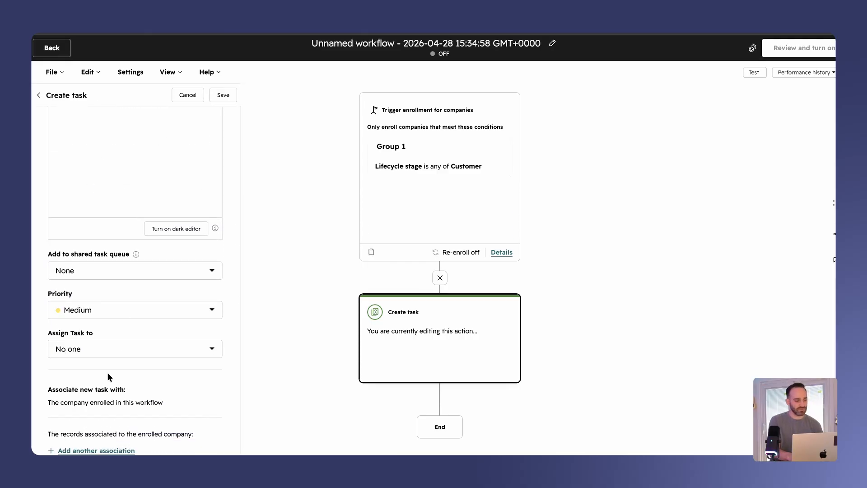
click(109, 358)
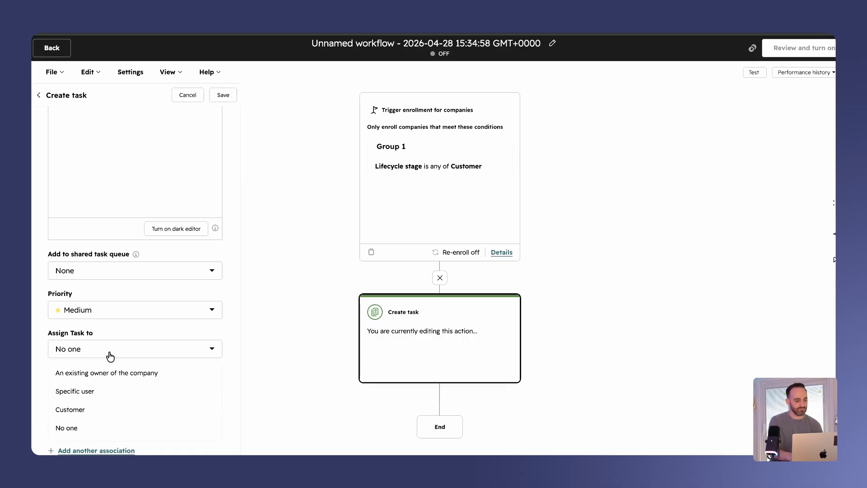
click(94, 393)
scroll(103, 382, down, 2)
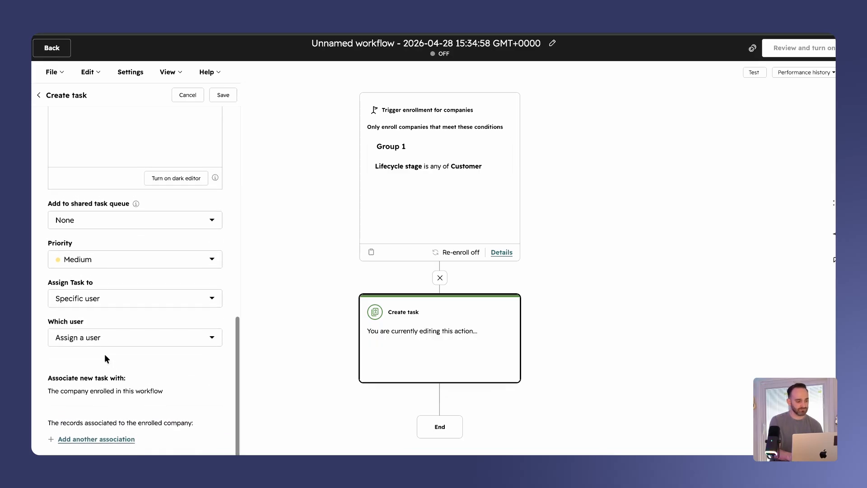
click(111, 346)
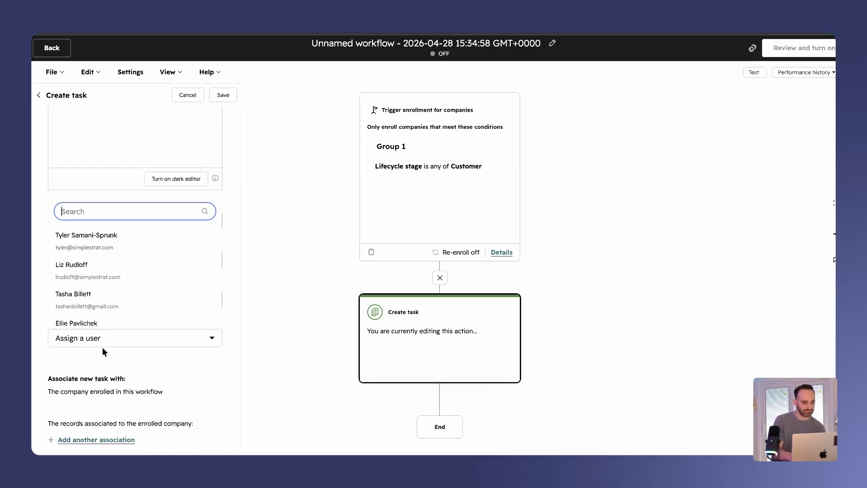
click(112, 247)
Add the subtask to the Onboarding shared task queue and save the task action
click(112, 223)
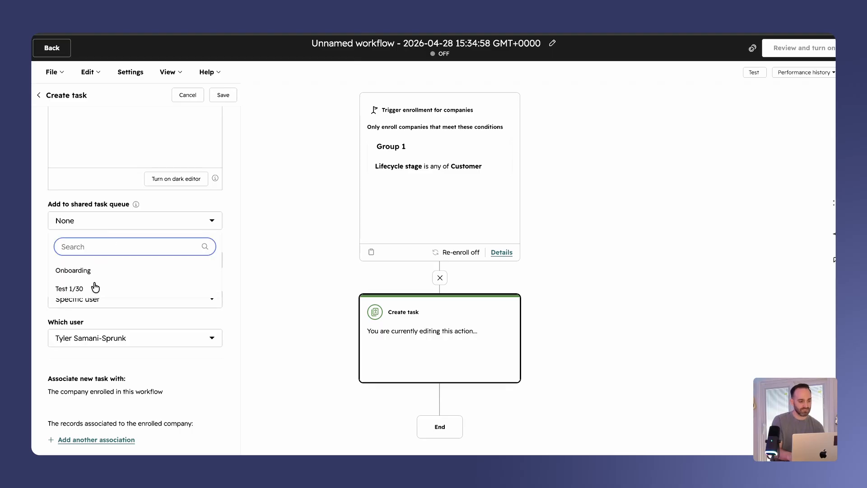
click(97, 270)
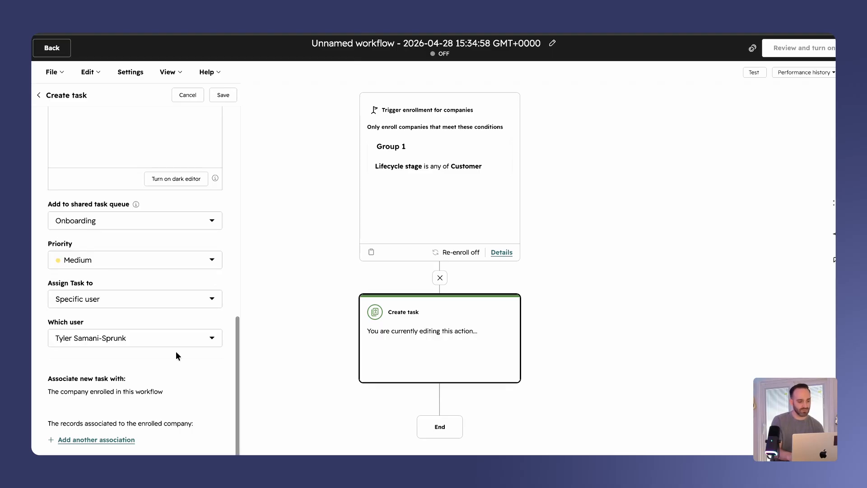
click(229, 102)
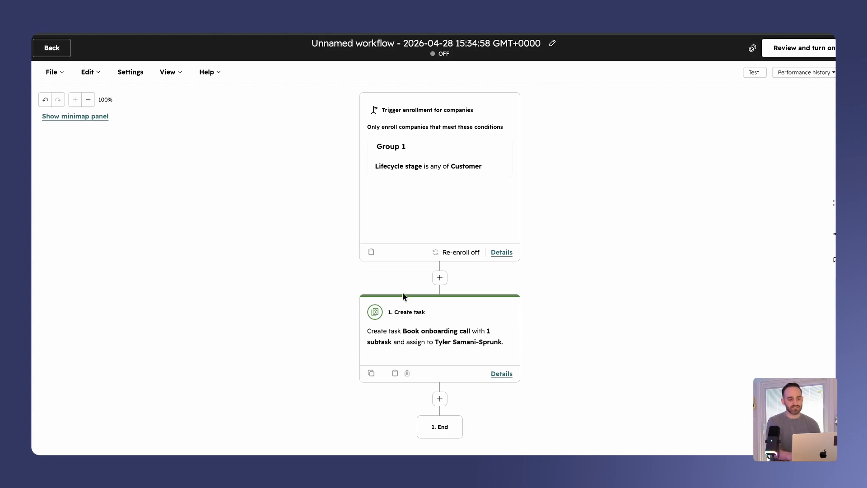
Reopen the Create task action and add a second subtask titled "Collect brand assets"
click(432, 349)
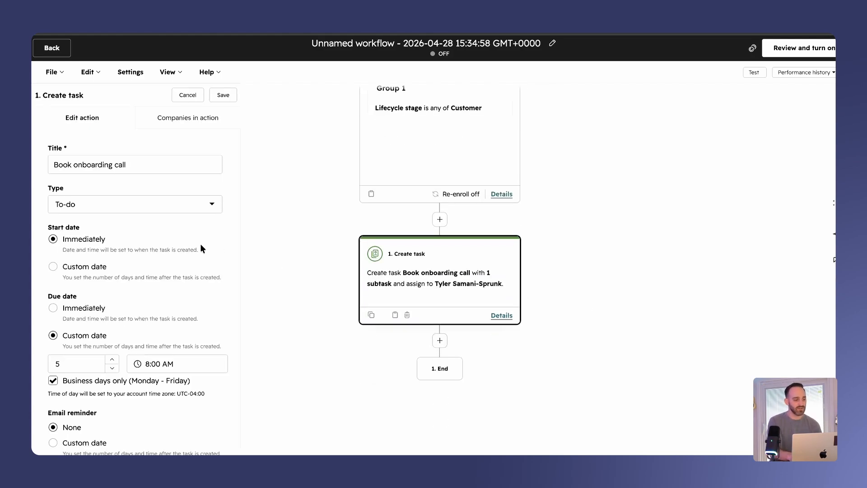
scroll(164, 228, down, 10)
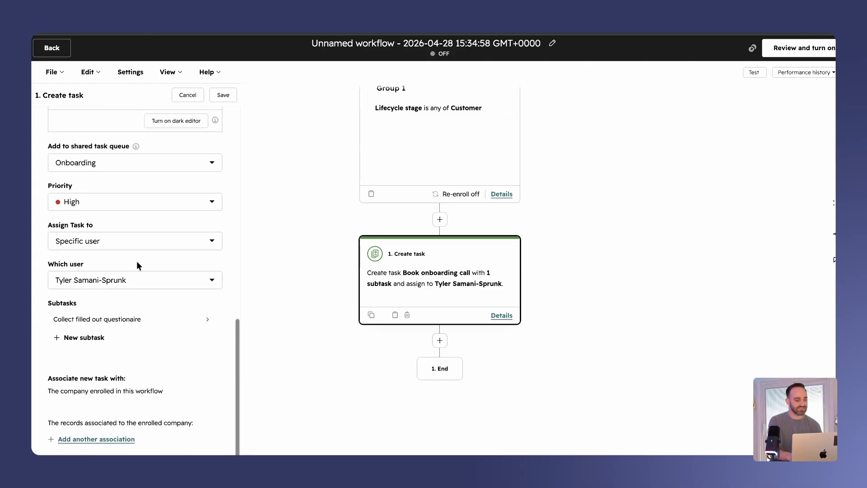
click(92, 340)
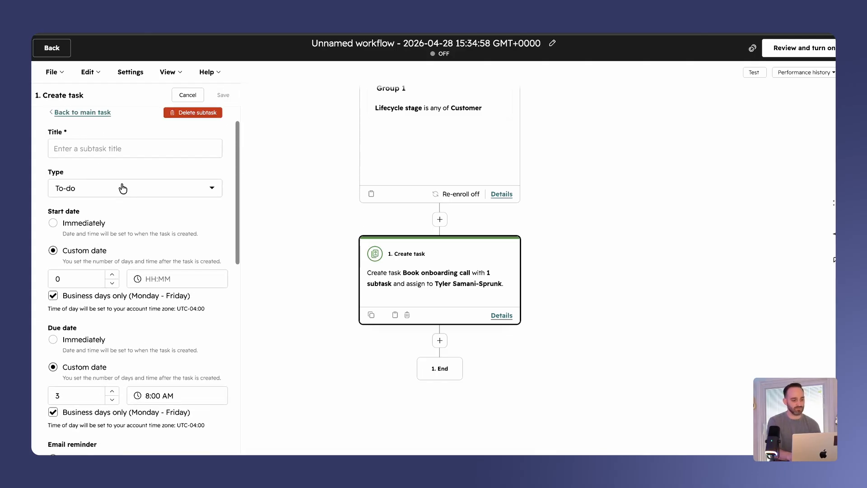
click(126, 149)
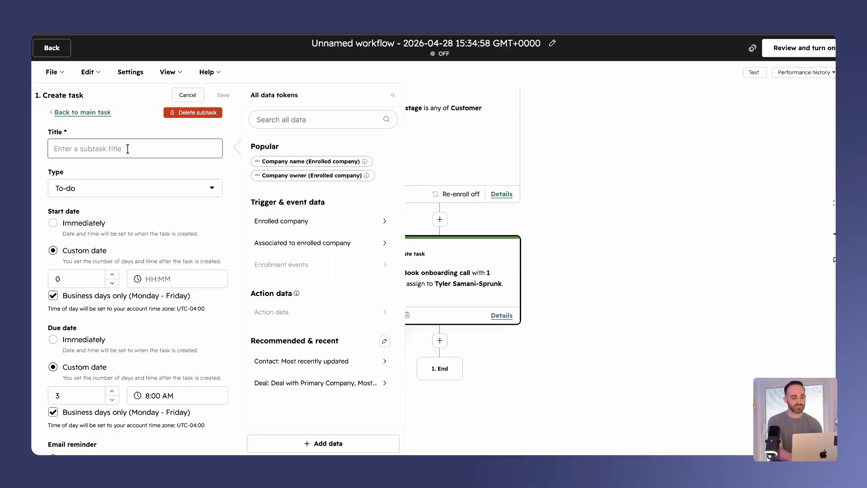
click(127, 149)
text(Collect )
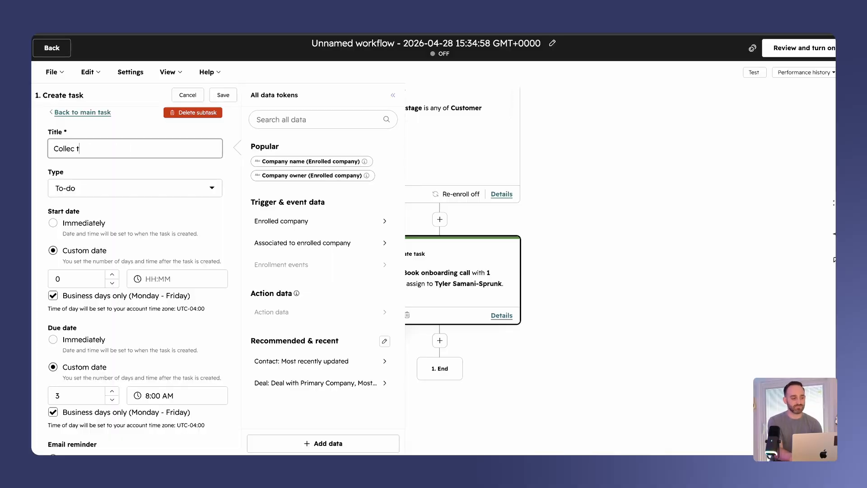
text(baan)
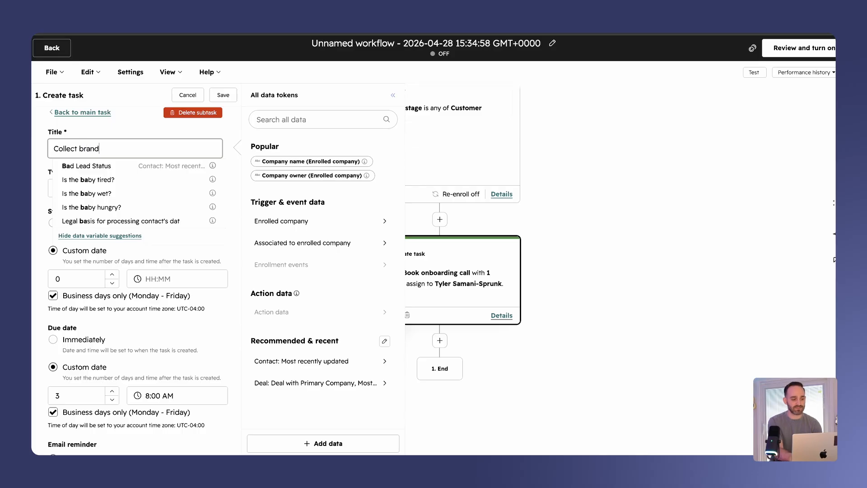
text(d)
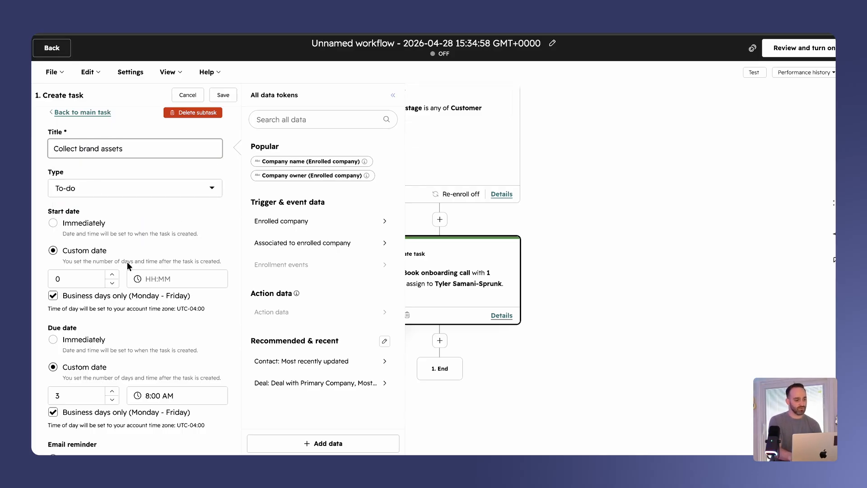
Set the brand assets subtask's due date to 5 business days after creation
click(113, 279)
scroll(114, 290, down, 4)
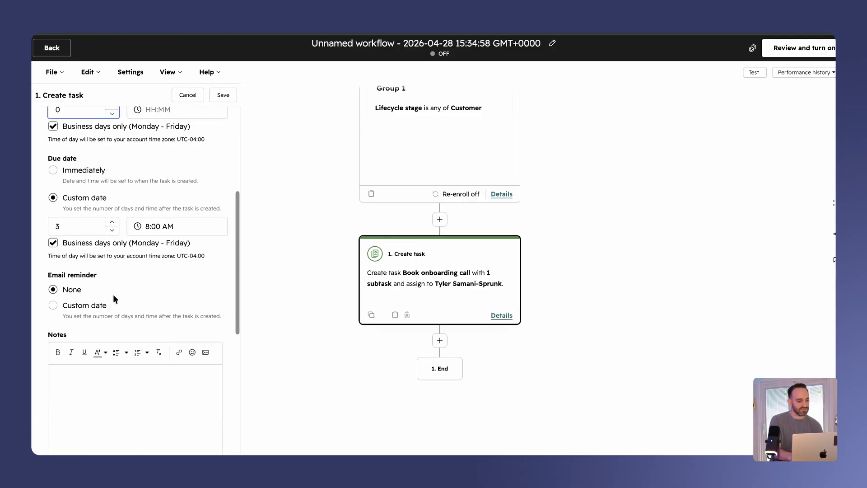
click(117, 223)
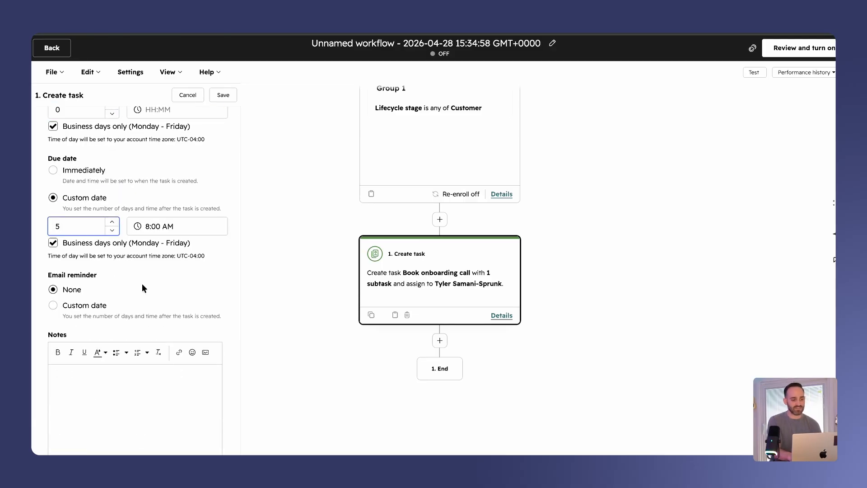
Assign the subtask to a customer, choosing the fifth listed contact, and save the task action
scroll(142, 284, down, 10)
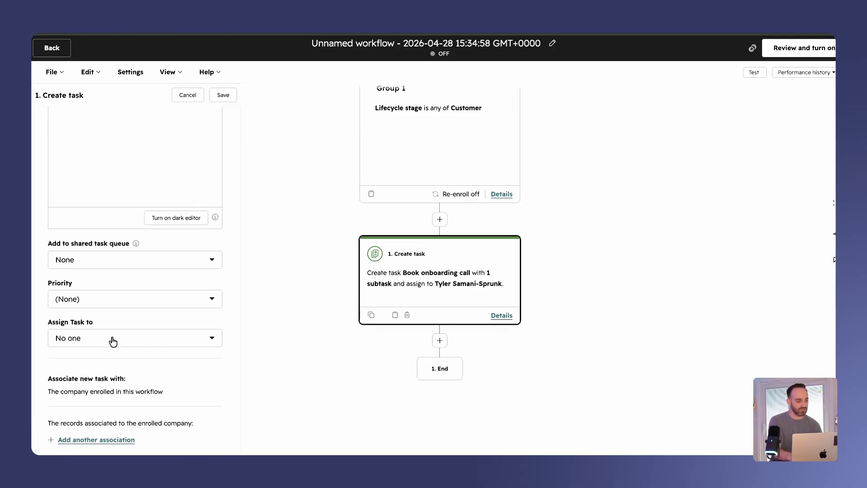
click(112, 340)
click(93, 400)
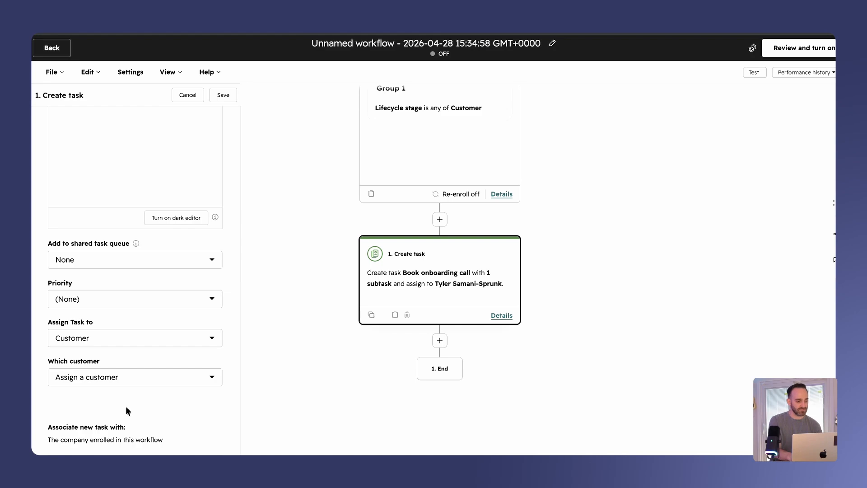
click(134, 387)
click(136, 389)
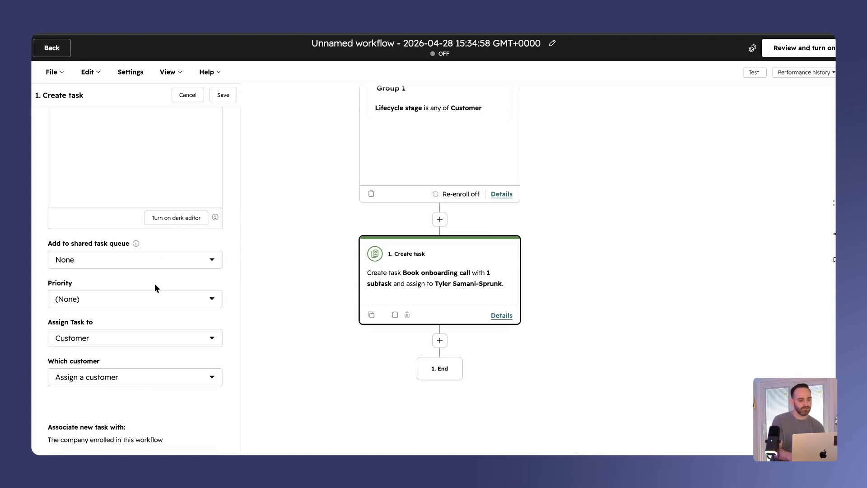
click(137, 380)
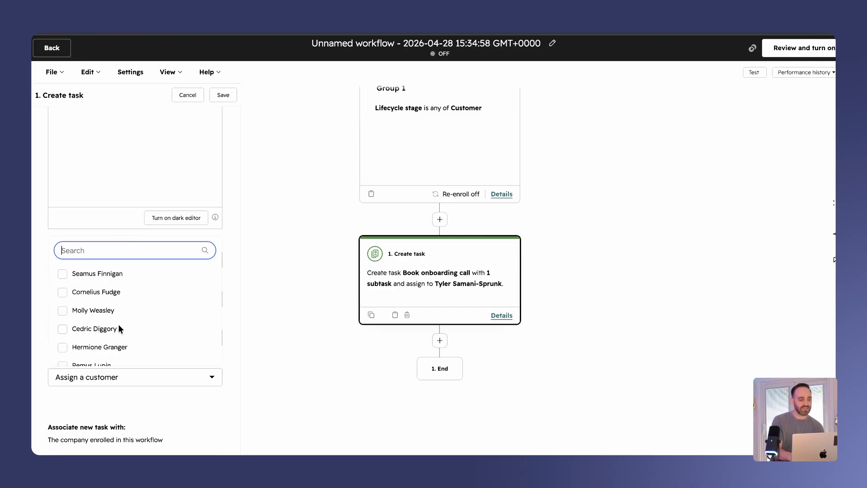
click(115, 348)
click(145, 407)
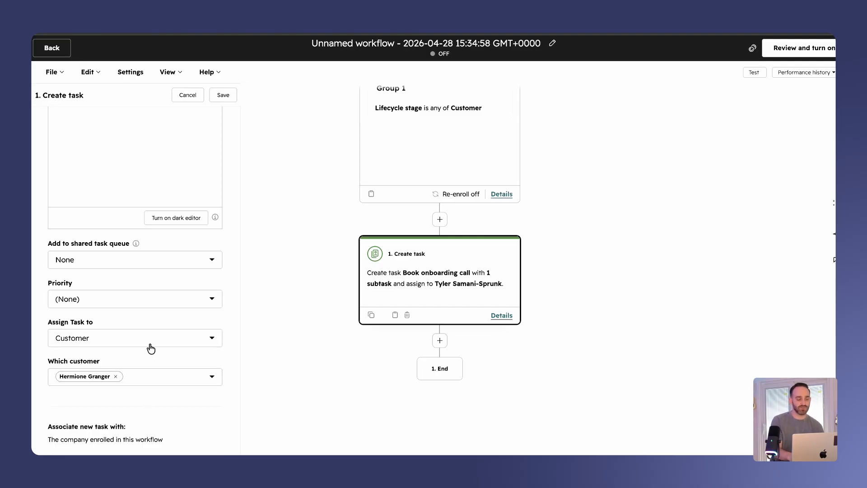
scroll(150, 348, down, 2)
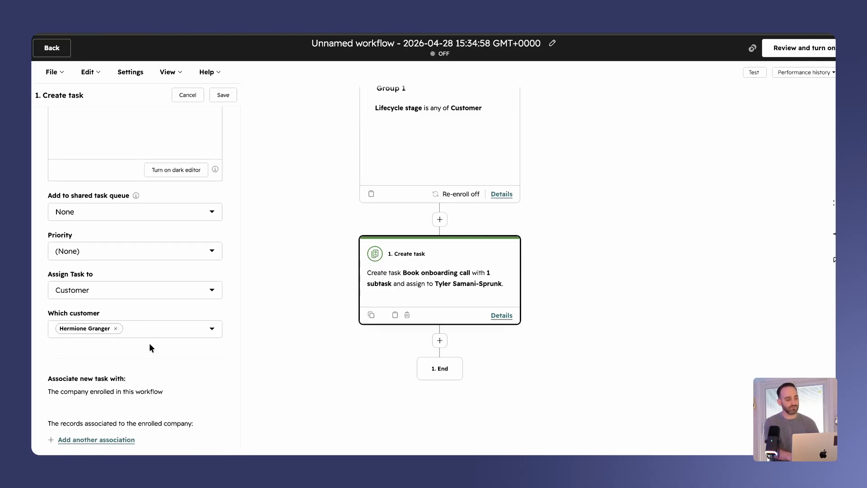
scroll(150, 347, up, 1)
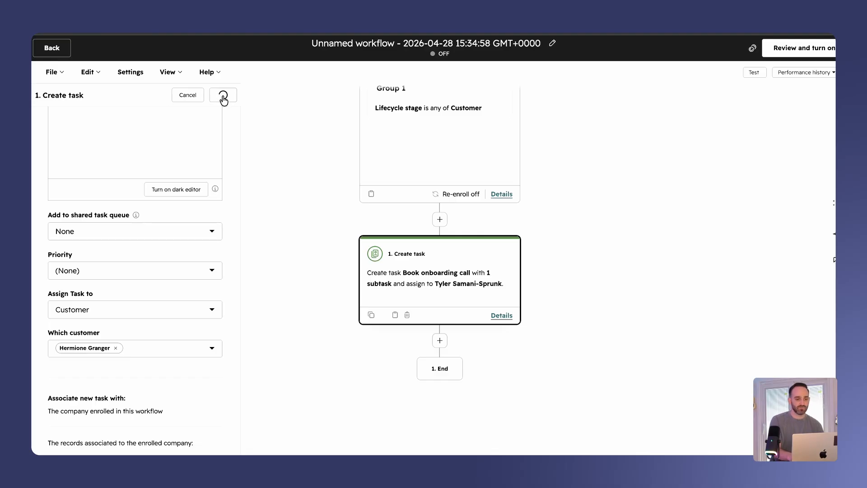
Rename the workflow as "New customers -> create onboarding tasks"
click(453, 45)
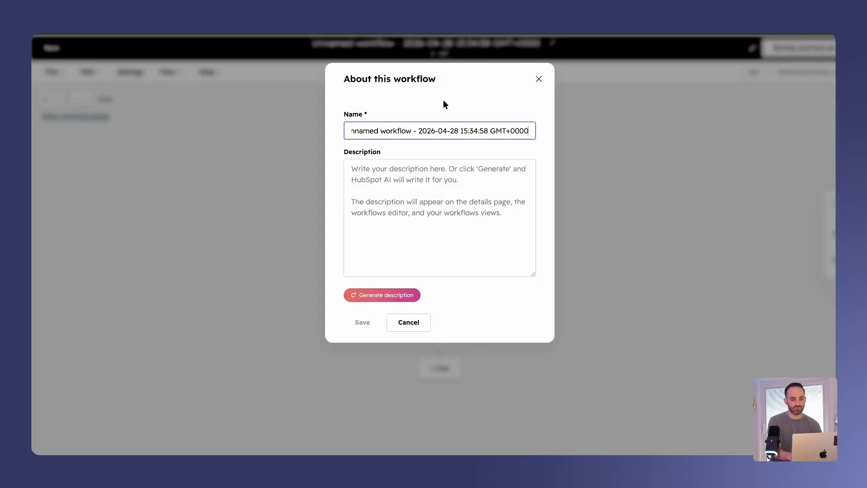
triple_click(439, 127)
text(New customers -> create onboarding tas)
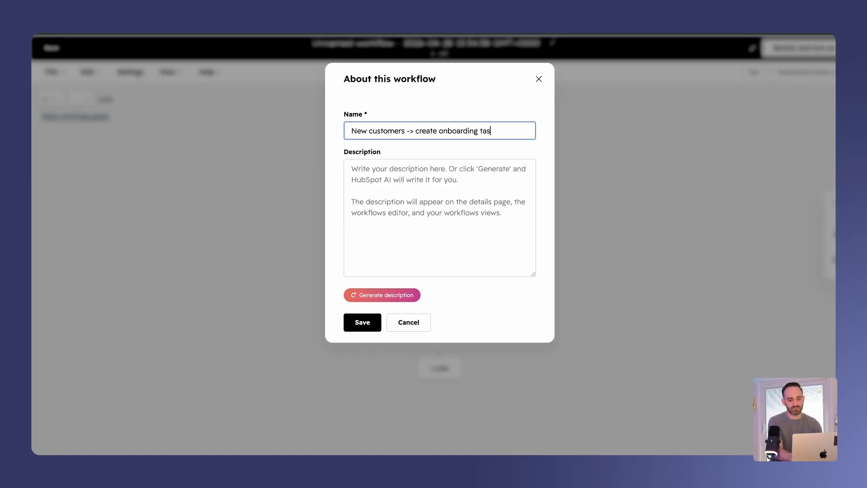
text(ks)
click(356, 331)
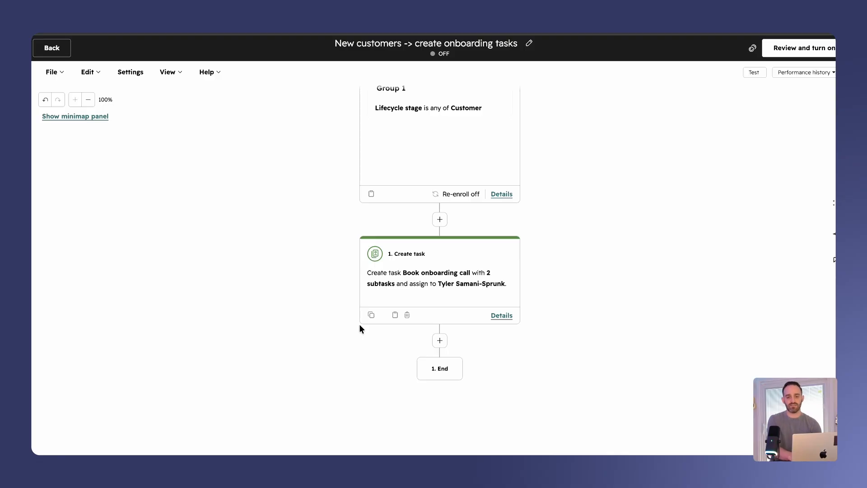
Review and turn on the workflow, enrolling only companies that meet the criteria after it is turned on
click(781, 53)
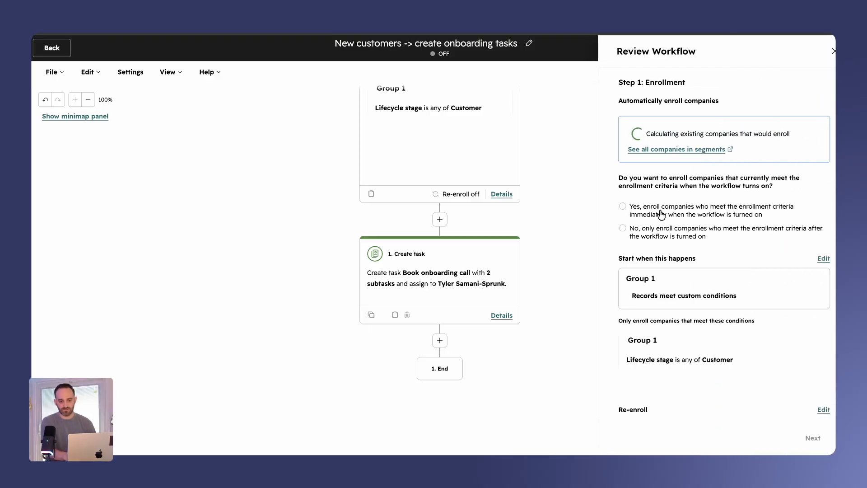
click(656, 235)
click(811, 436)
click(812, 437)
click(811, 438)
click(811, 438)
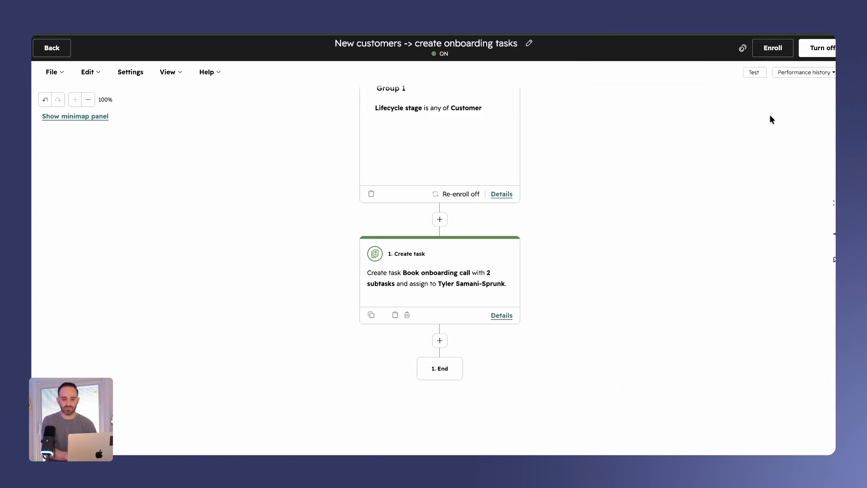
Manually enroll the individual company Hogwarts in the workflow
click(773, 48)
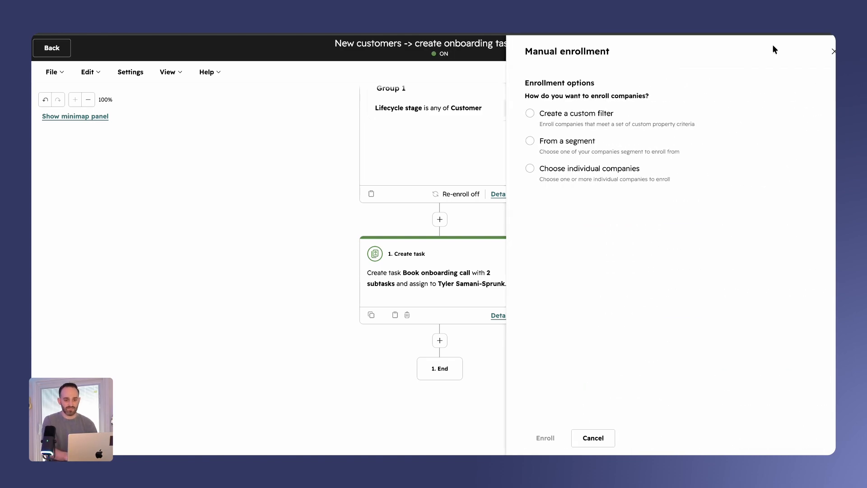
click(603, 171)
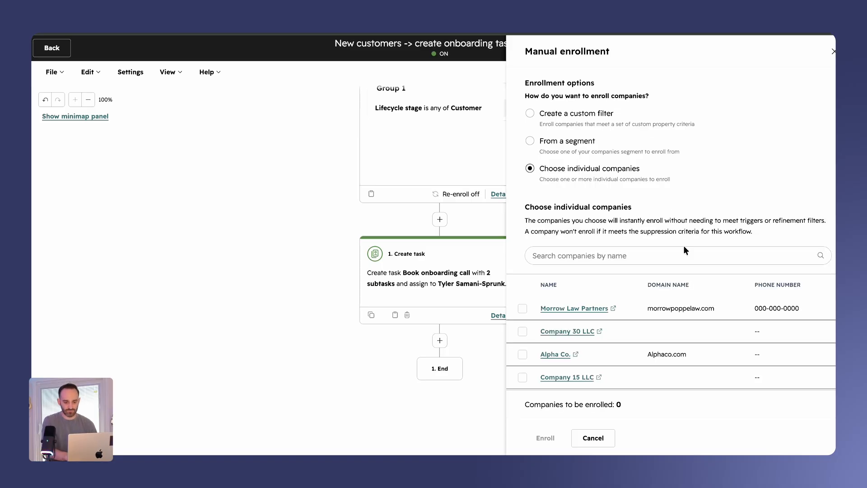
click(632, 261)
text(hogwarts)
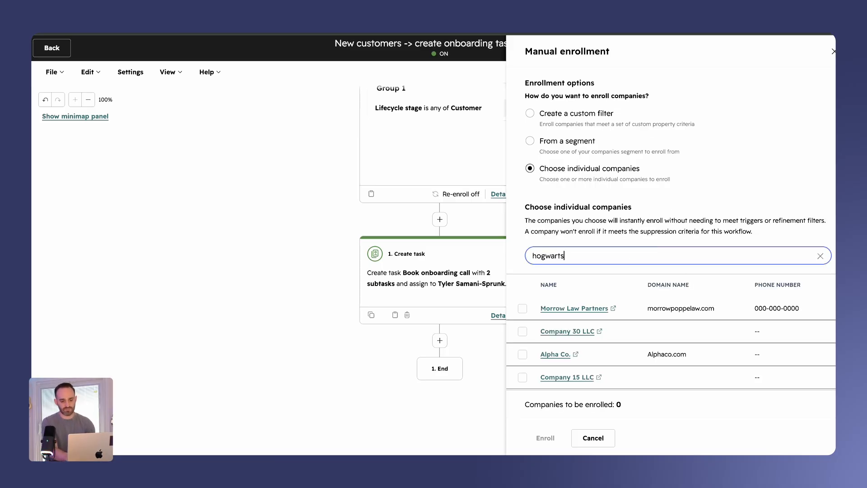
click(522, 309)
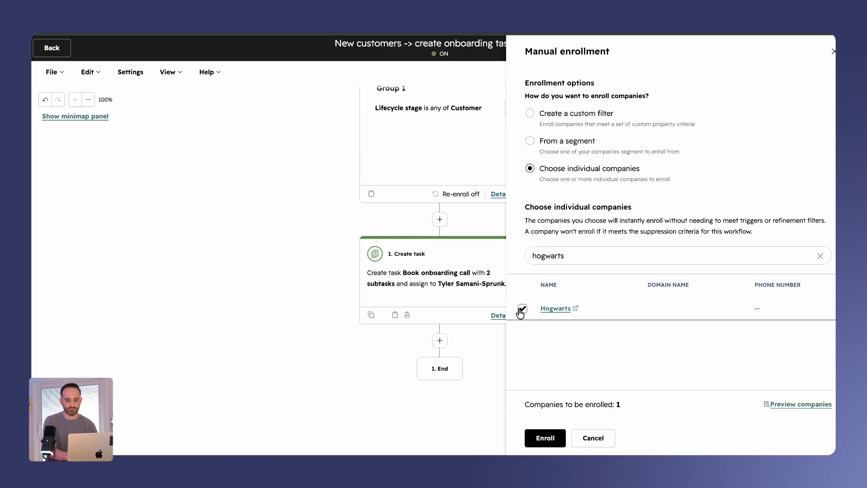
click(549, 437)
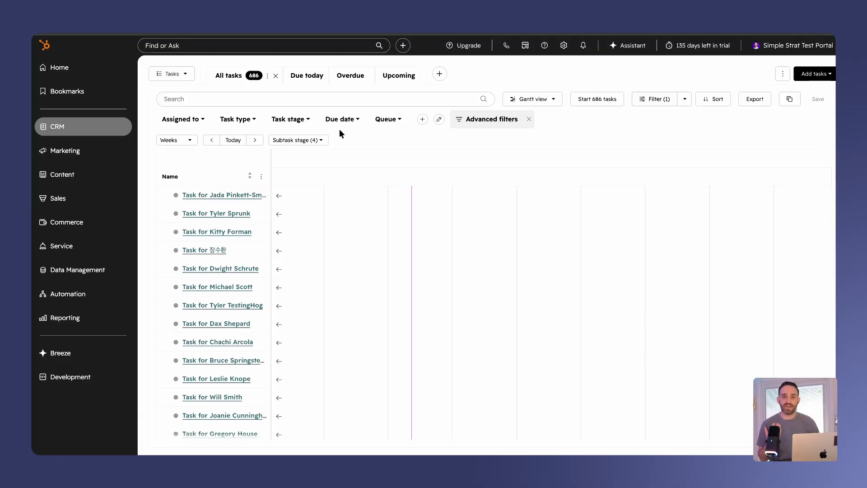
Filter the task list to the Onboarding queue and tasks assigned to the user who owns the onboarding task
click(178, 121)
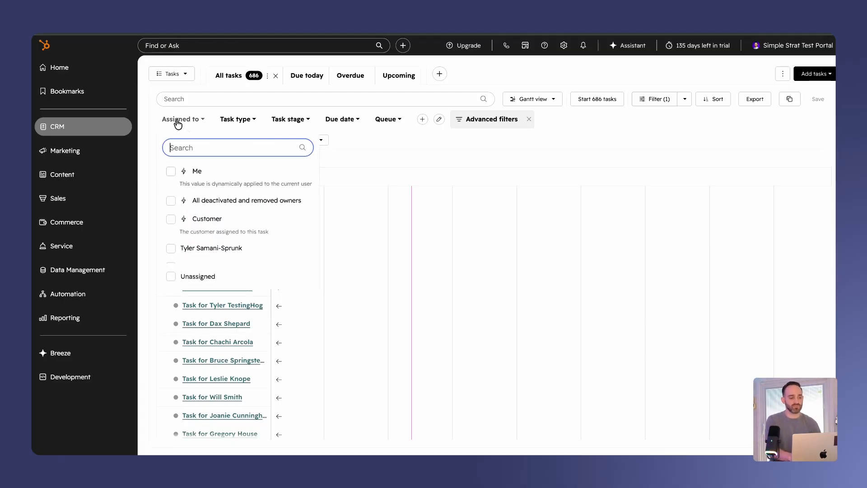
text(tyler)
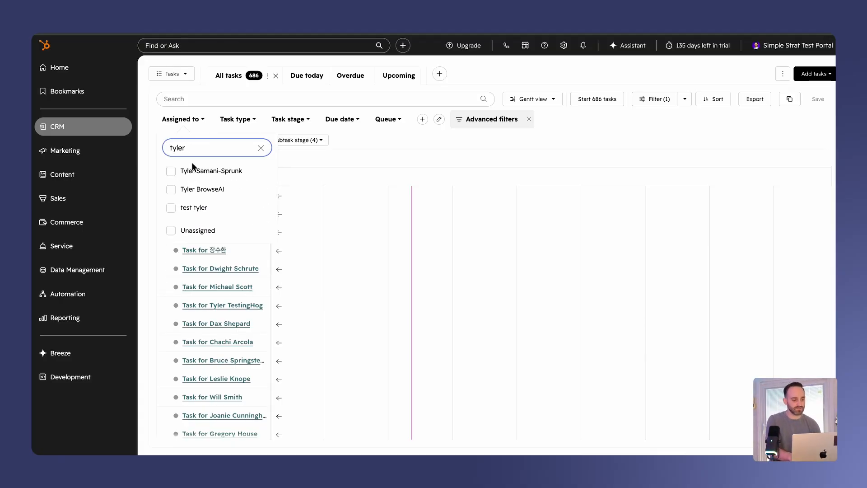
click(196, 172)
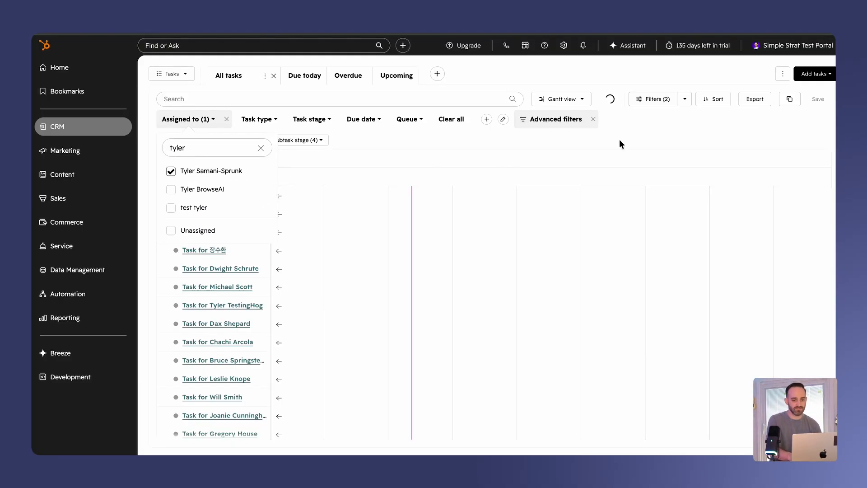
click(646, 131)
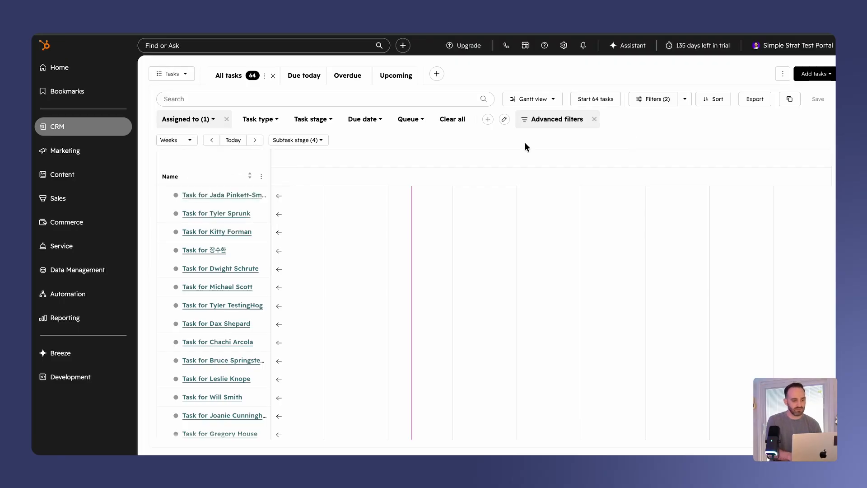
click(415, 122)
click(392, 208)
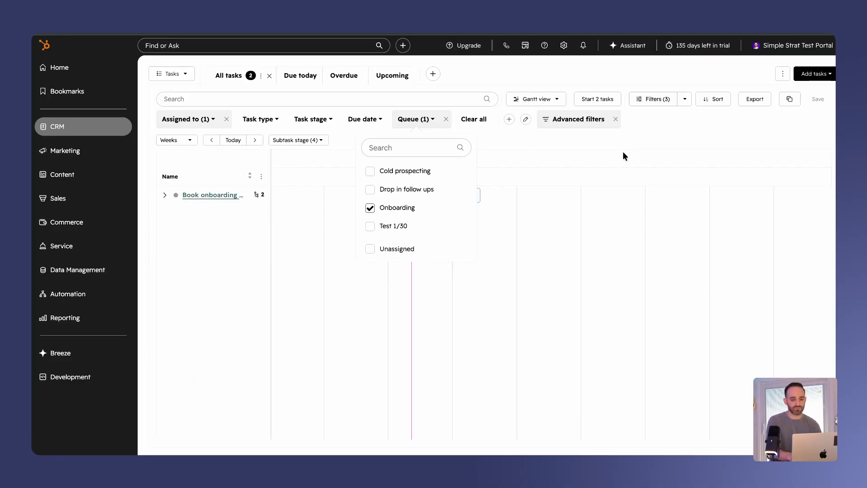
click(669, 128)
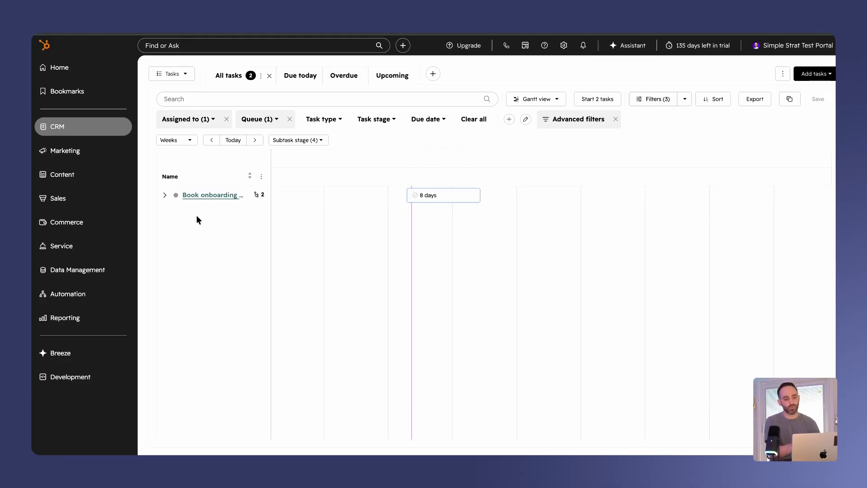
Expand the Book onboarding call task in the Gantt view and check its subtasks' date ranges
click(165, 195)
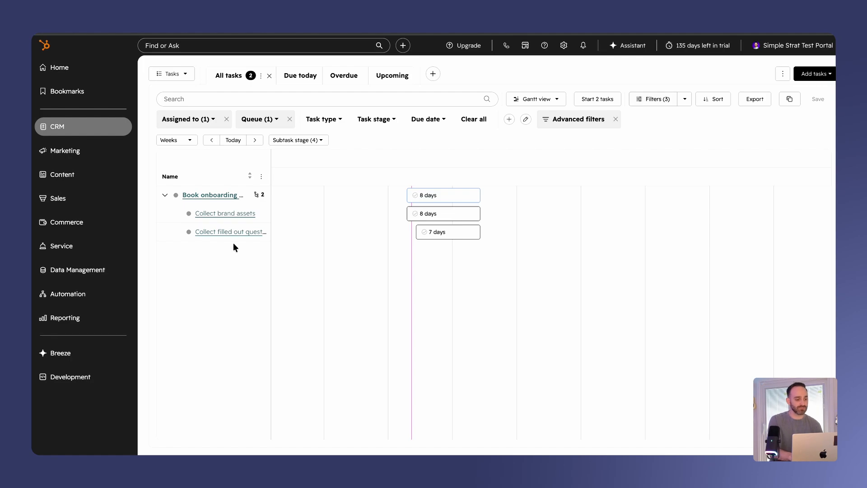
mouse_move(453, 233)
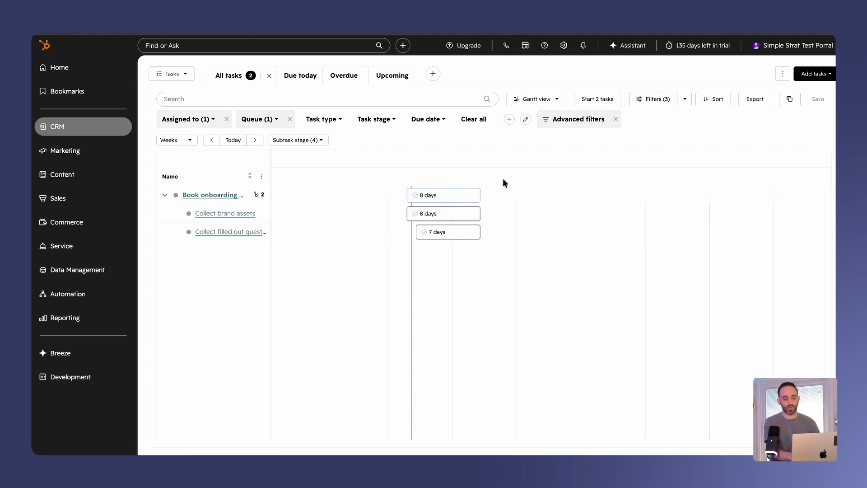
mouse_move(440, 220)
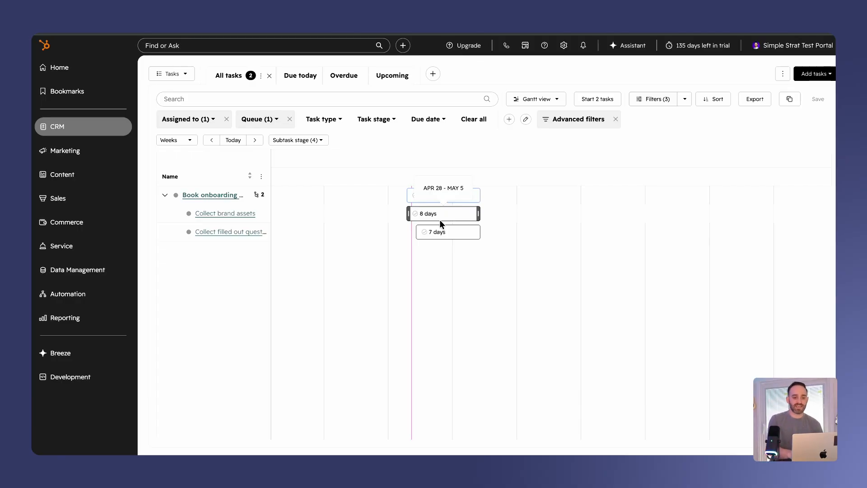
In Board view, move "Collect filled out questionaire" to Waiting and "Book onboarding call" to In Progress
click(540, 100)
click(603, 138)
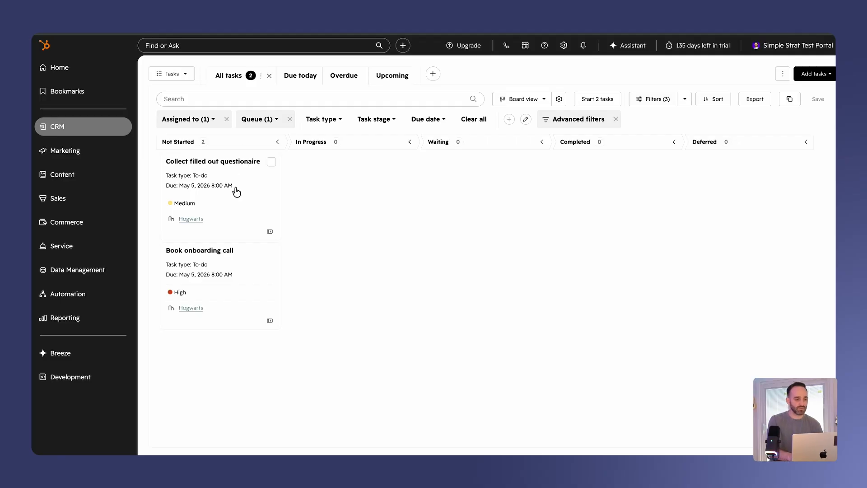
drag(236, 192, 466, 187)
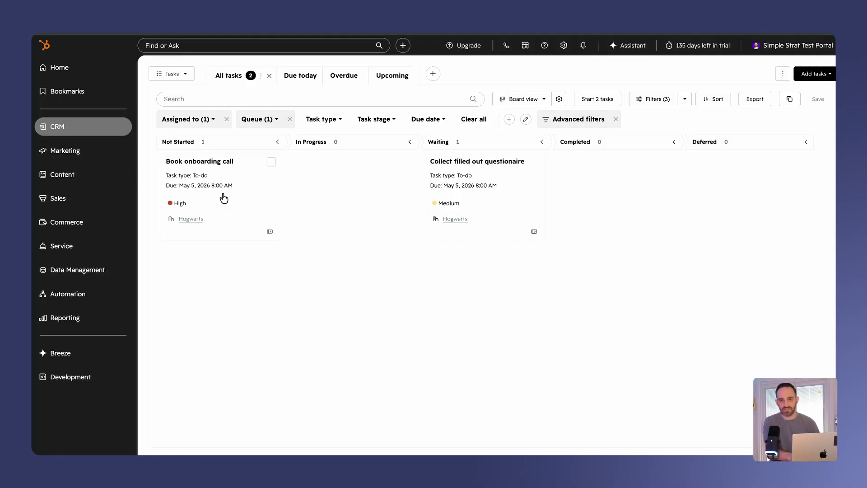
drag(226, 195, 340, 196)
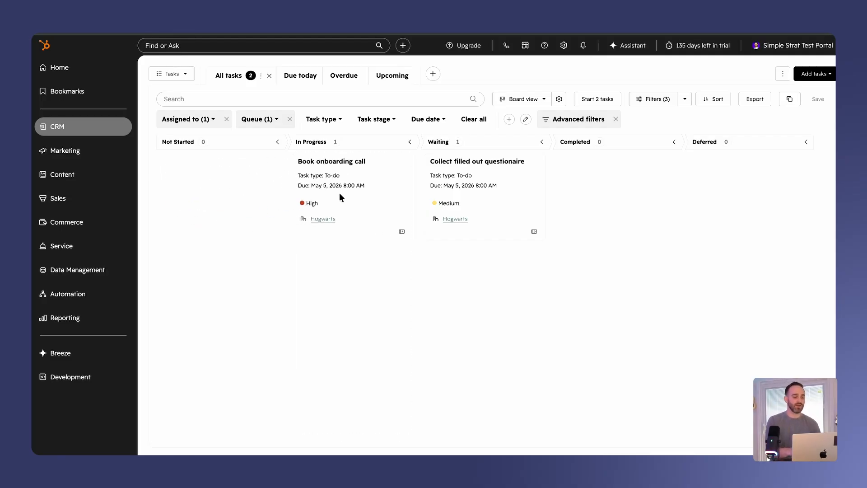